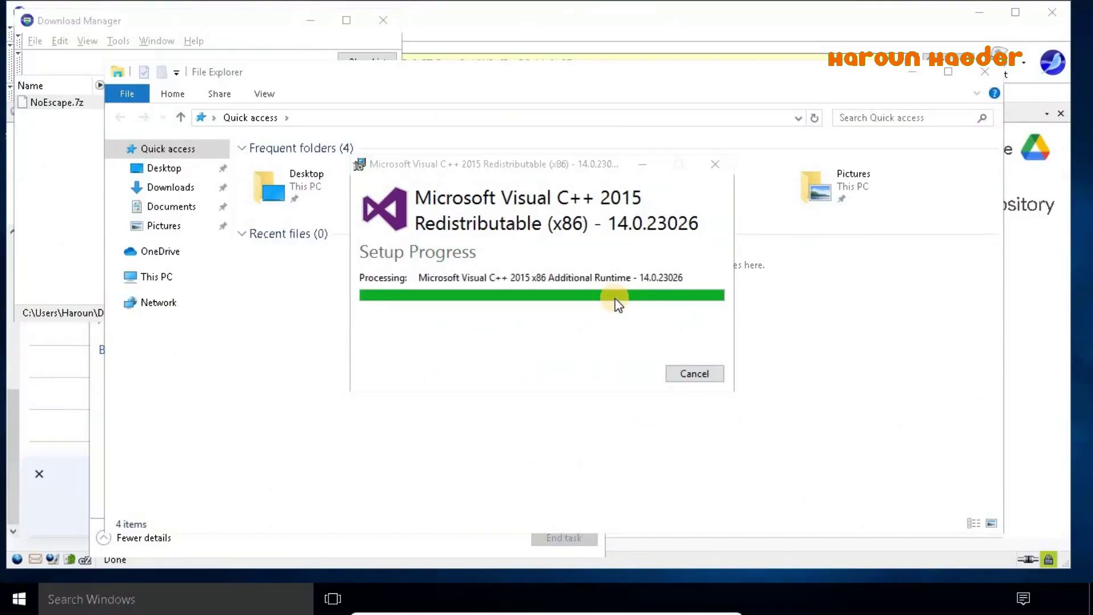
Close the completed Visual C++ 2015 x86 installer and show the Downloads folder
left_click(686, 374)
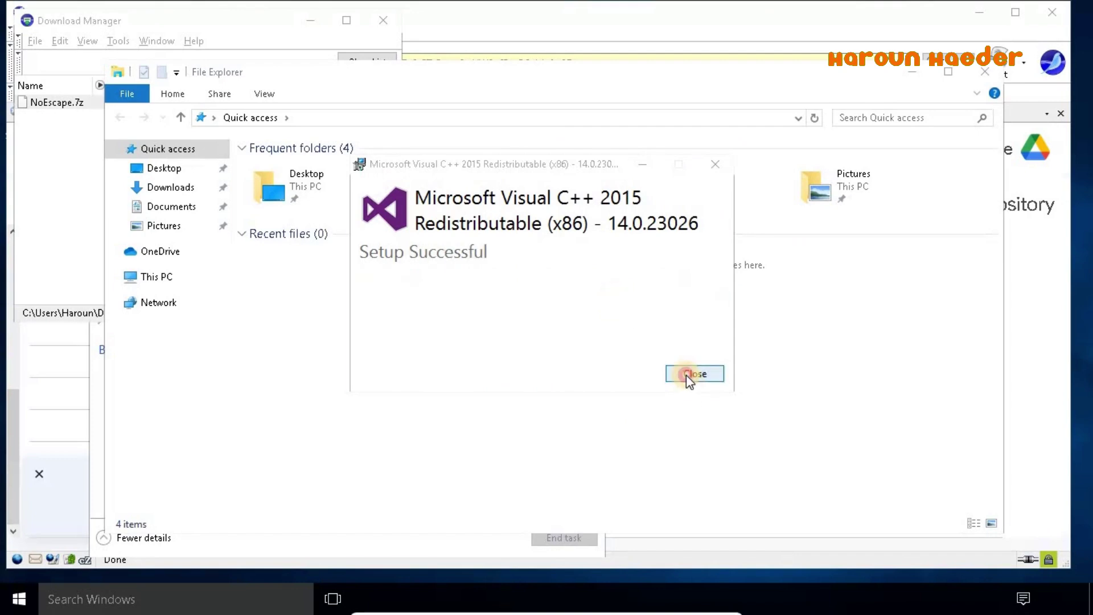
left_click(168, 187)
Open the extracted NoEscape folder in Downloads and bring the vc_redist.x86 setup window back up
left_click(280, 171)
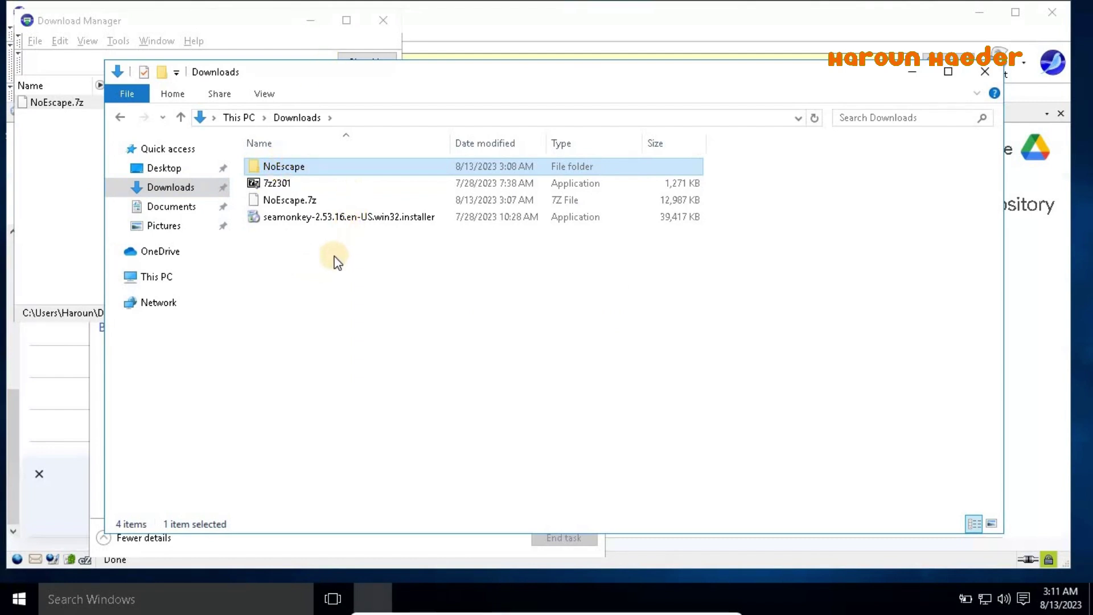
key("Return")
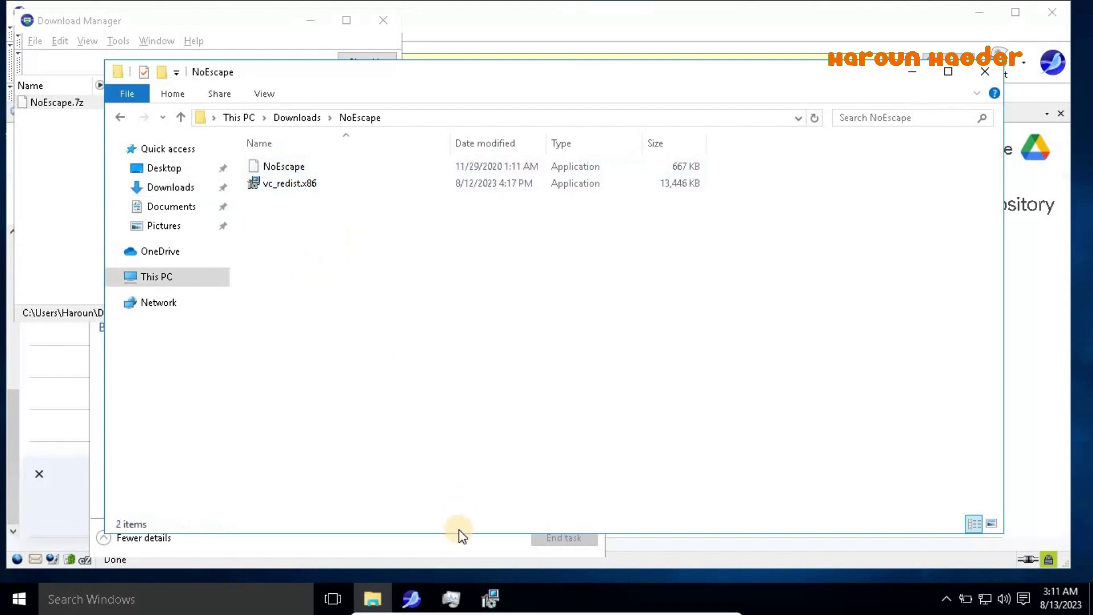
left_click(489, 596)
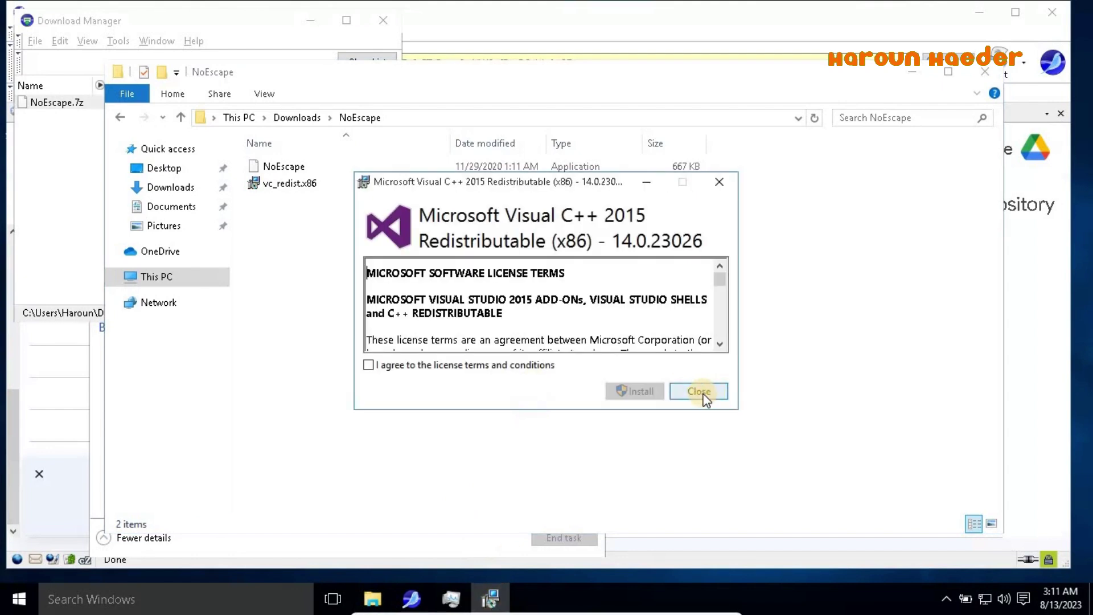
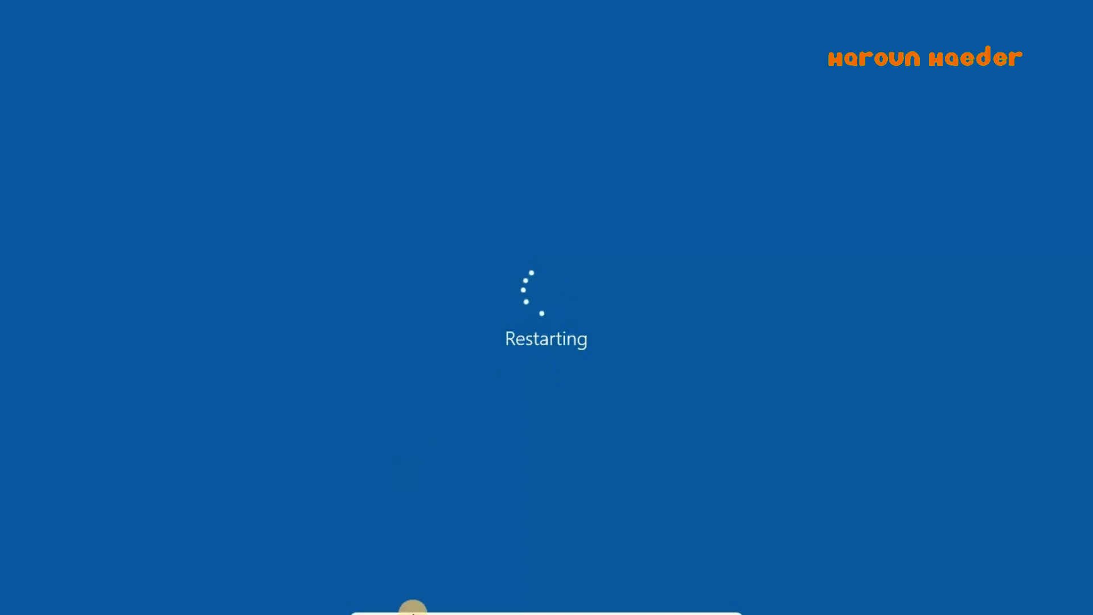
Reset the Windows 10 Clone virtual machine from the Machine menu and confirm the reset
left_click(413, 608)
left_click(436, 589)
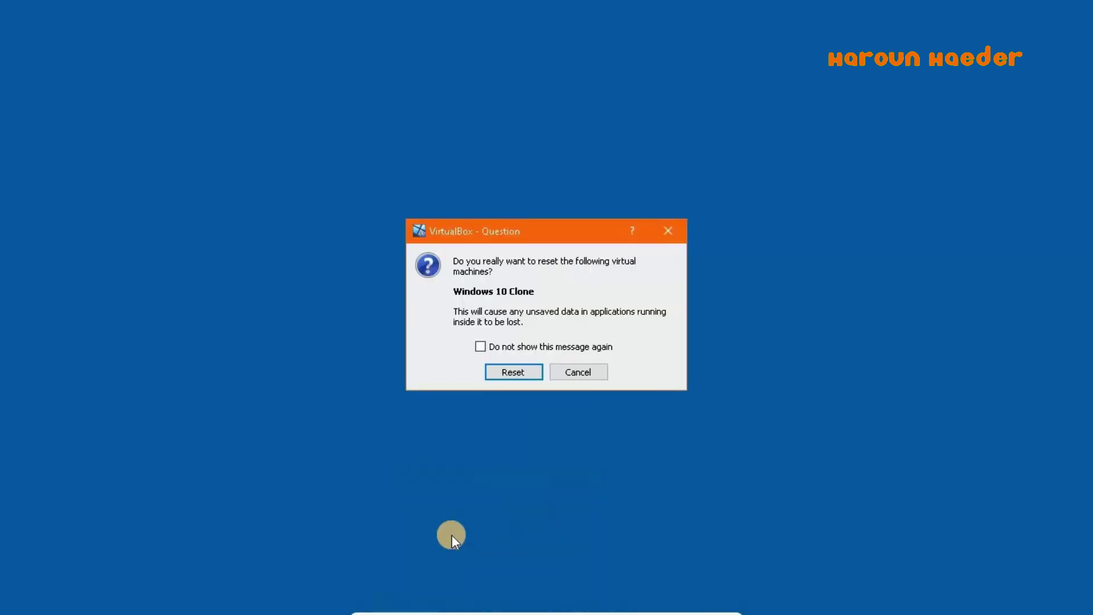
key("Return")
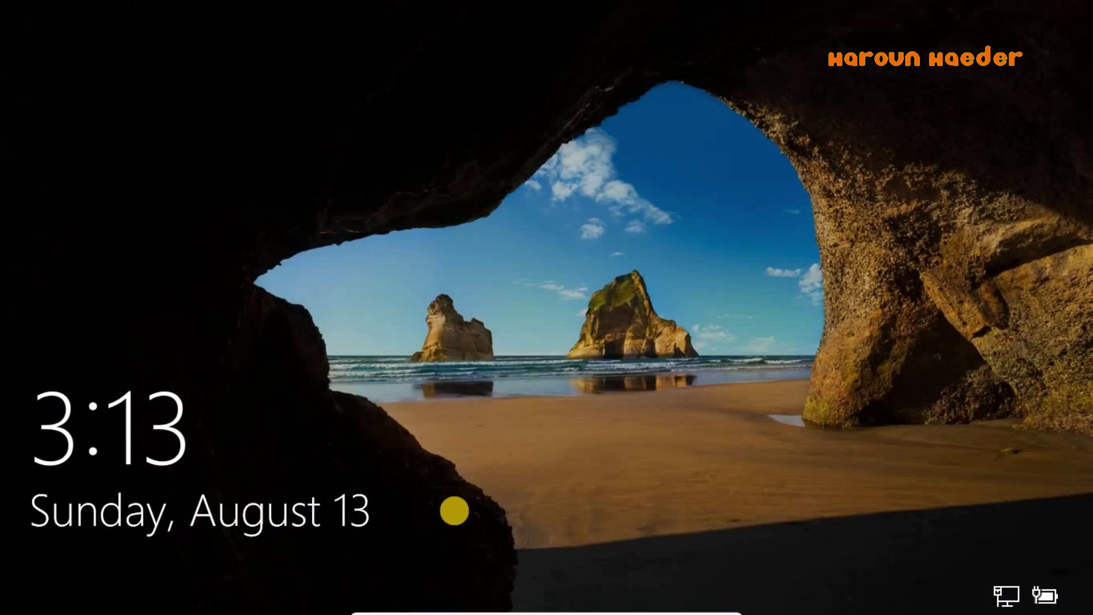
Dismiss the lock screen and sign in to the NO ESCAPE account with its password
left_click(226, 112)
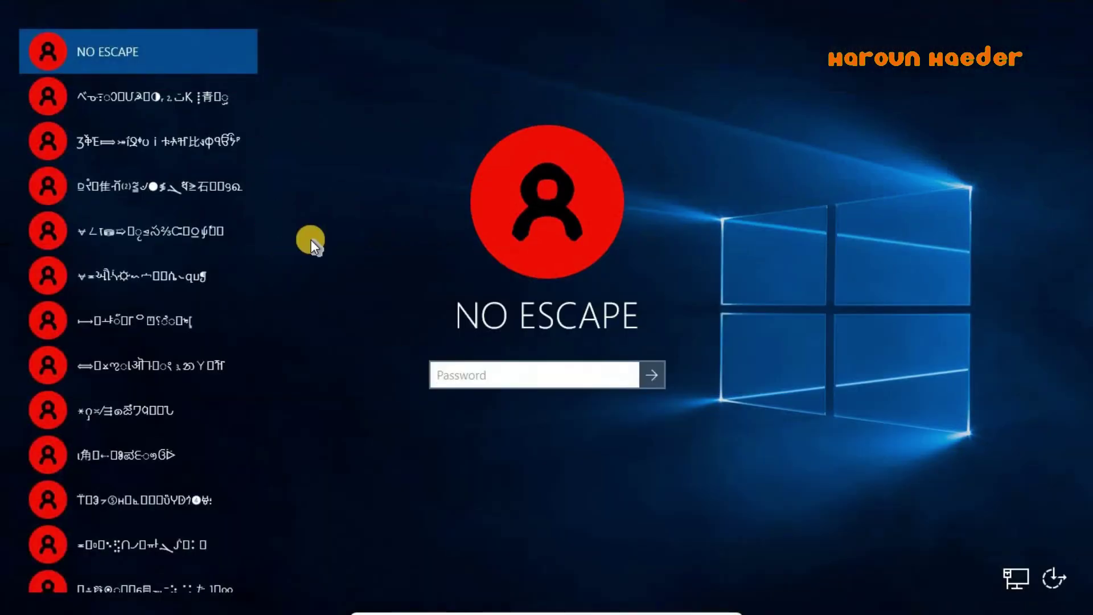
type("12345")
left_click(652, 375)
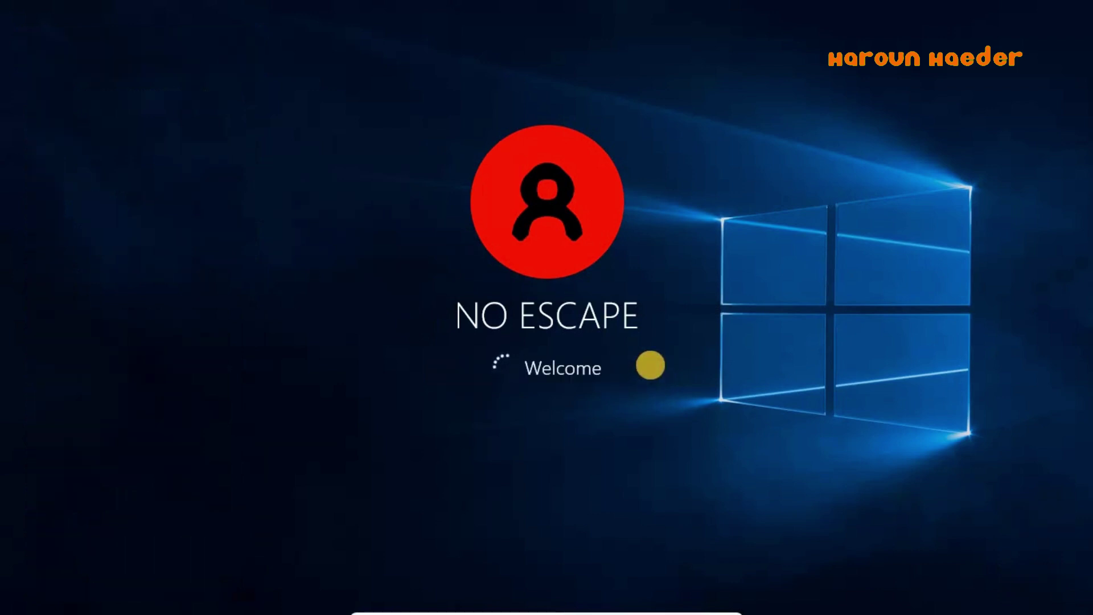
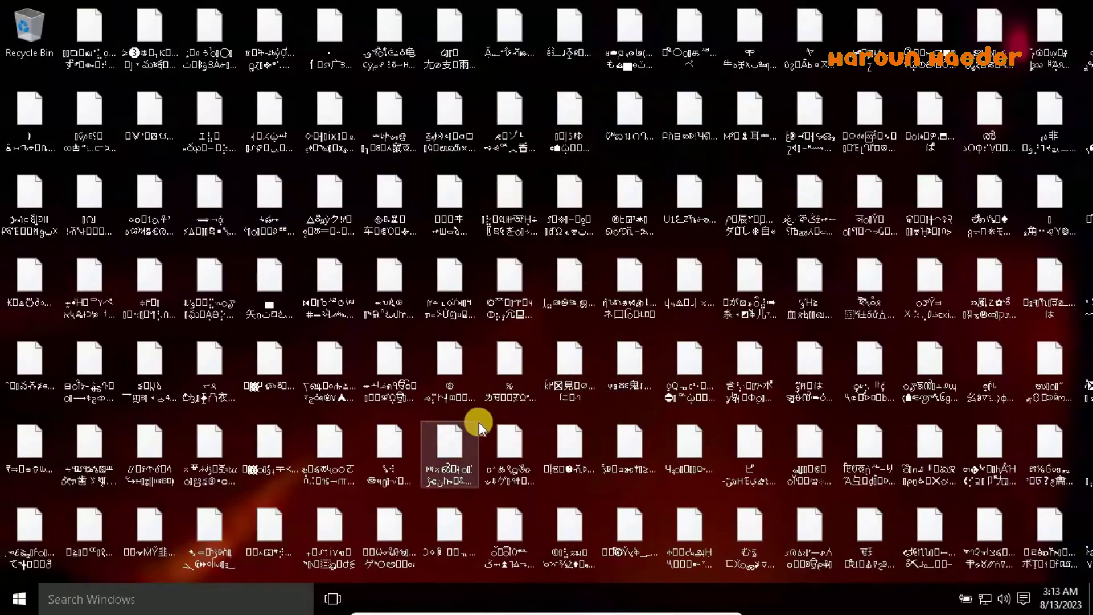
Select several garbled desktop files and check each one's right-click actions
left_click_drag(481, 421, 591, 381)
right_click(503, 210)
left_click(454, 201)
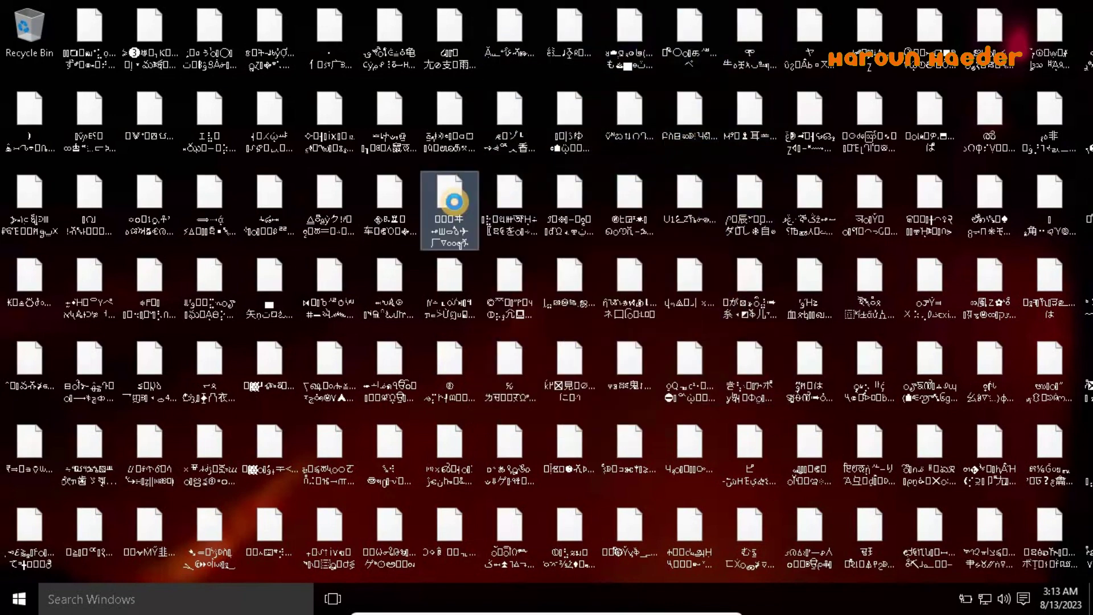
right_click(453, 201)
left_click(416, 193)
right_click(417, 195)
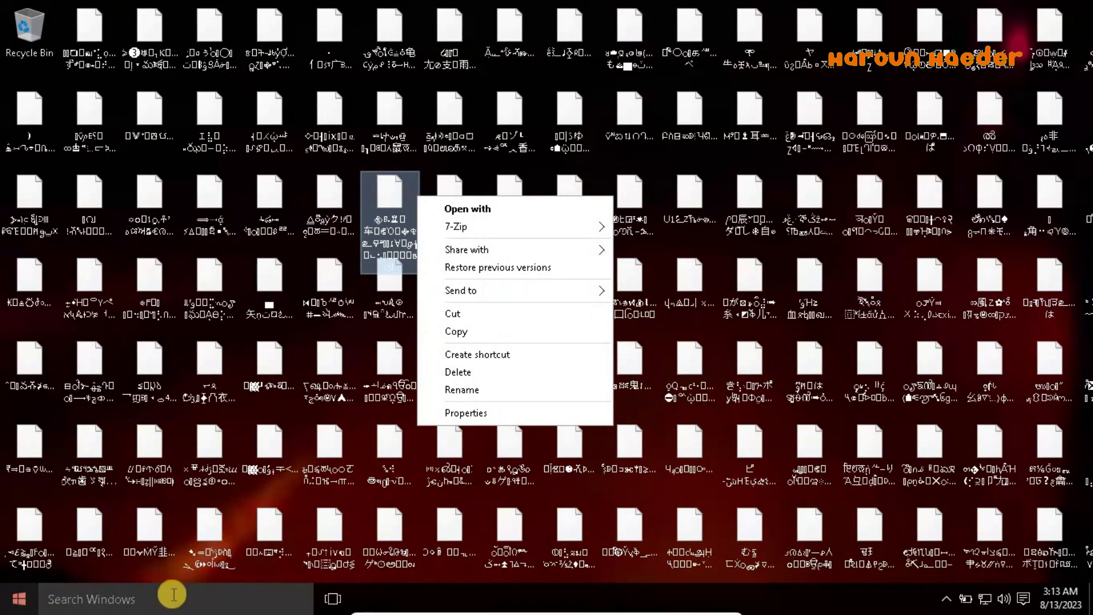
left_click(111, 552)
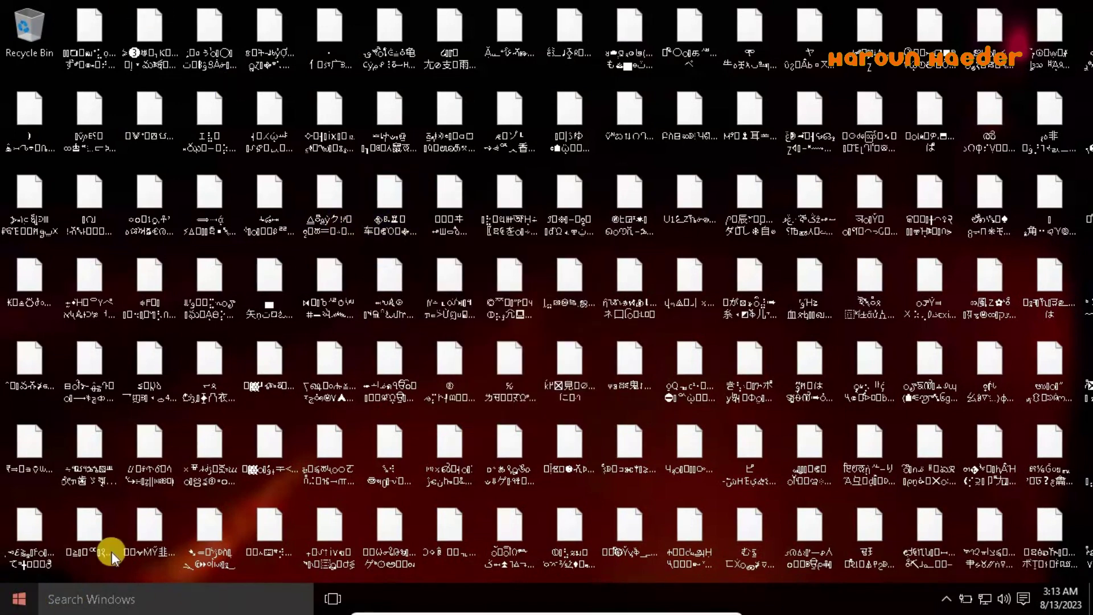
Try Task Manager from the Win+X menu, check another garbled file, then open Task Manager with Ctrl+Shift+Esc
key("super+x")
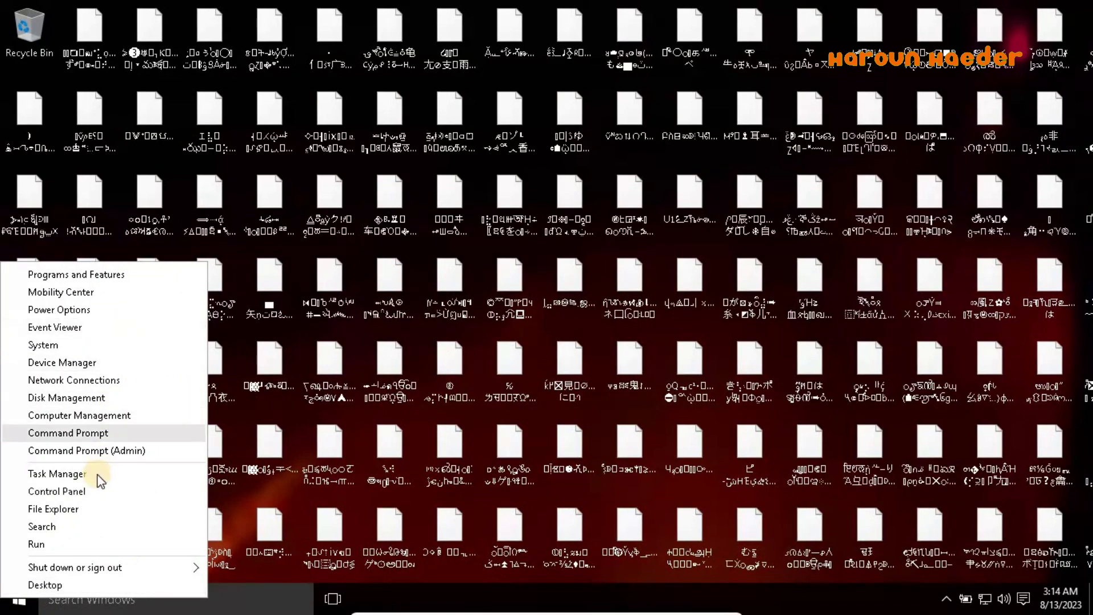
left_click(69, 487)
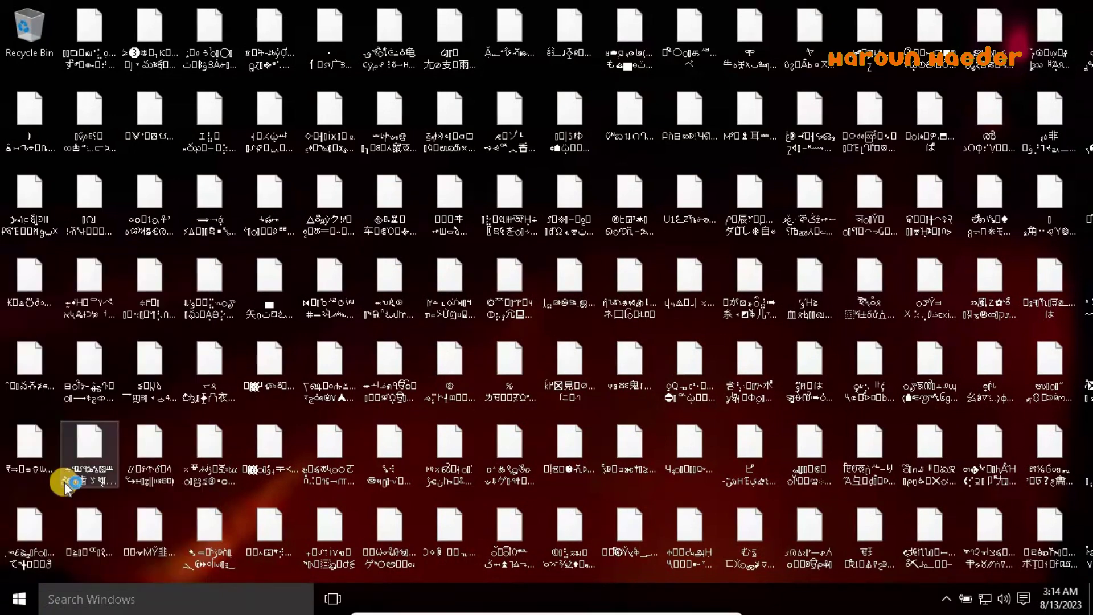
left_click(341, 216)
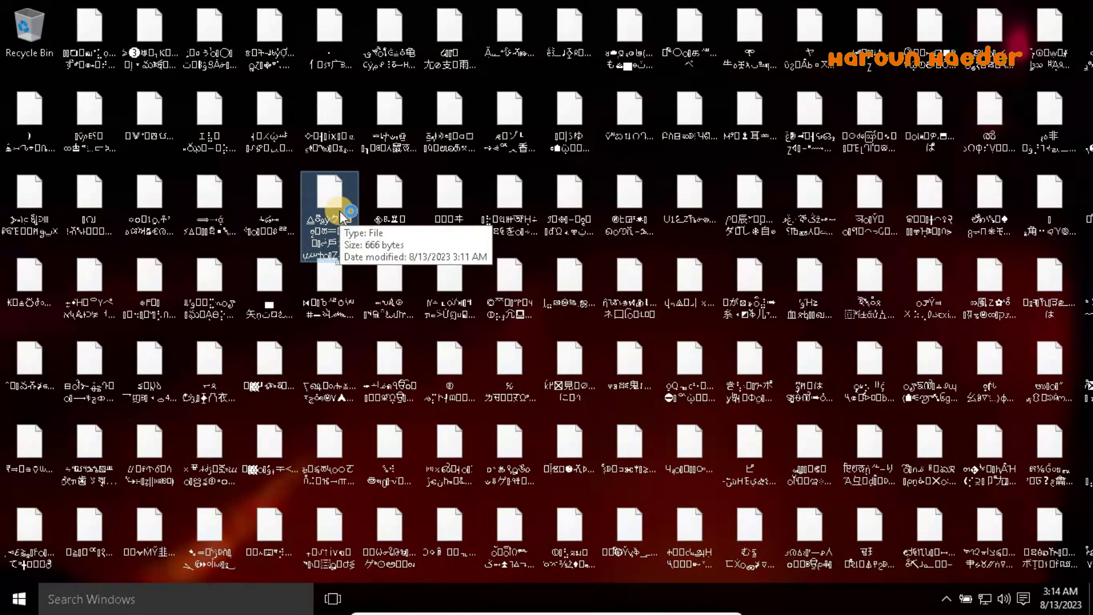
left_click(475, 287)
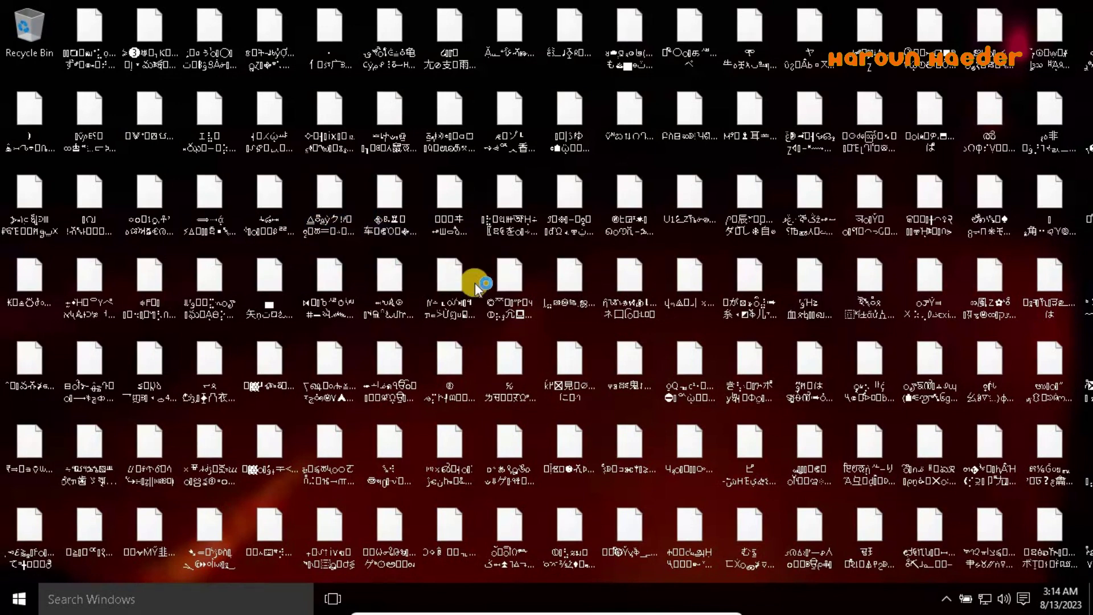
key("ctrl+shift+Escape")
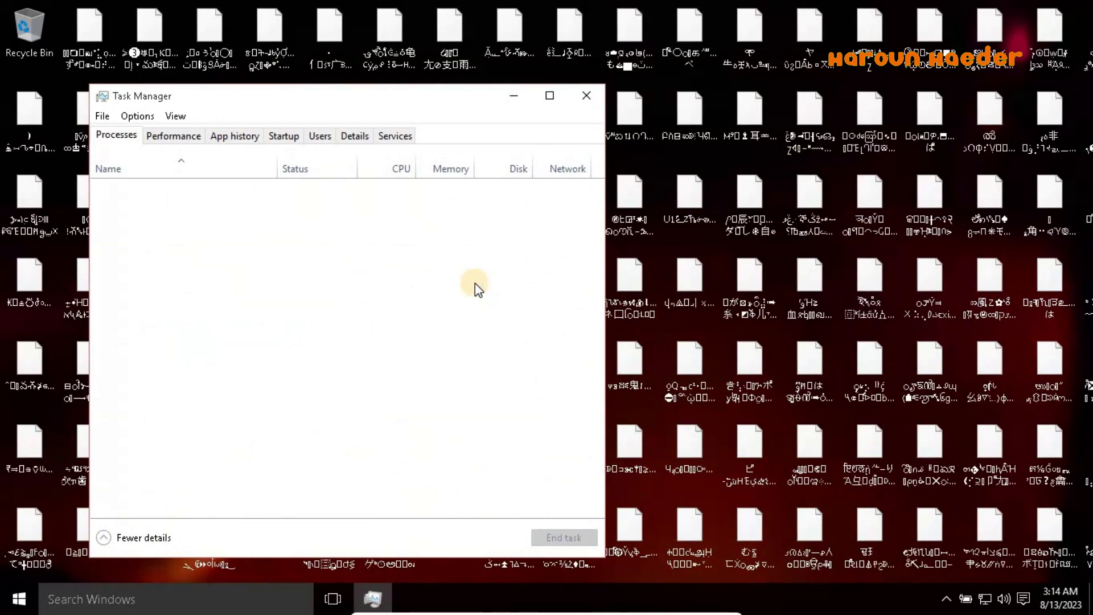
Run a new task named 'dss' from Task Manager's File menu
left_click(103, 116)
left_click(122, 135)
type("d")
key("Return")
type("ss")
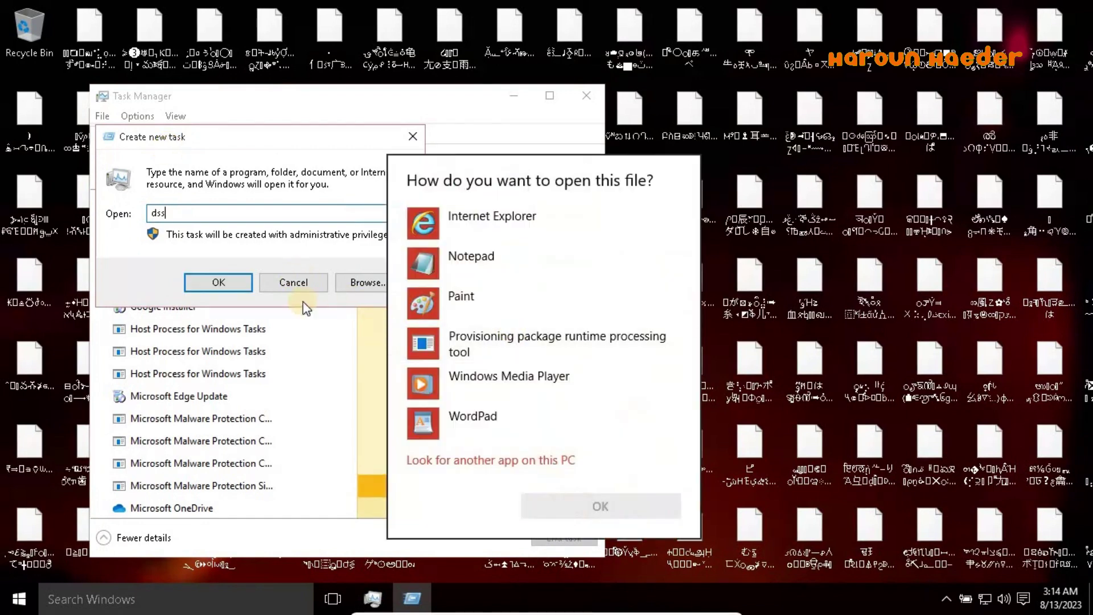
Open the resulting file in Notepad, review the ransom note, and cancel the Create new task dialog
left_click(445, 261)
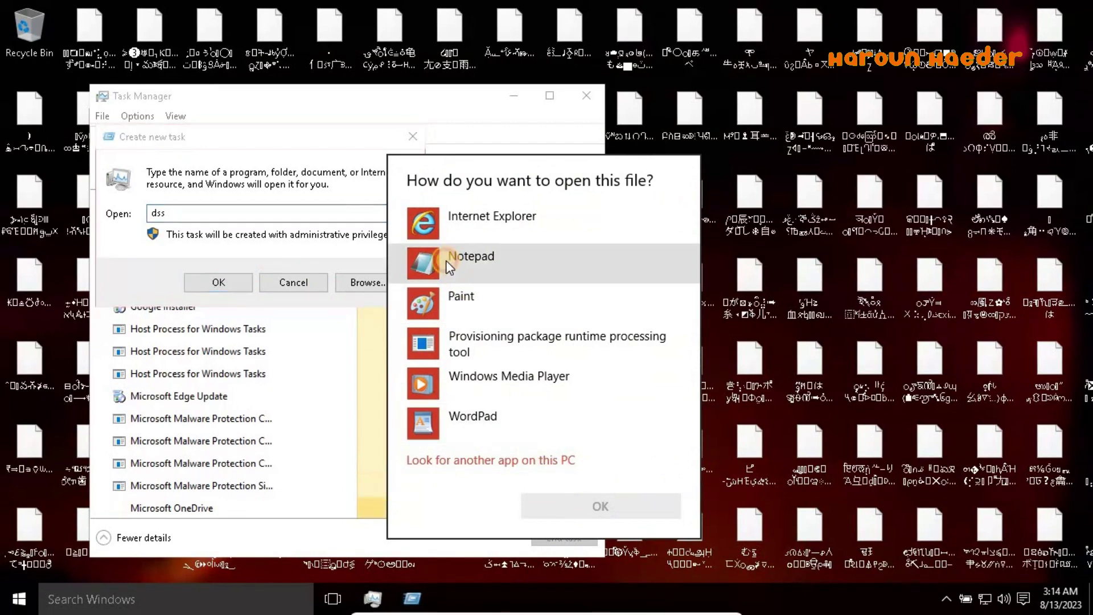
left_click(489, 263)
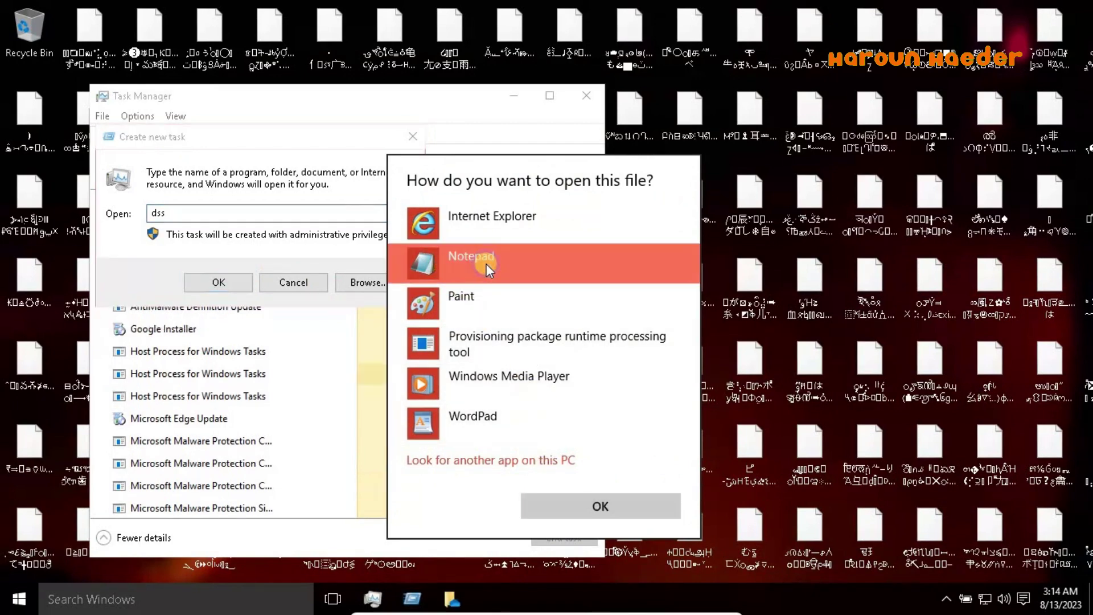
left_click(615, 501)
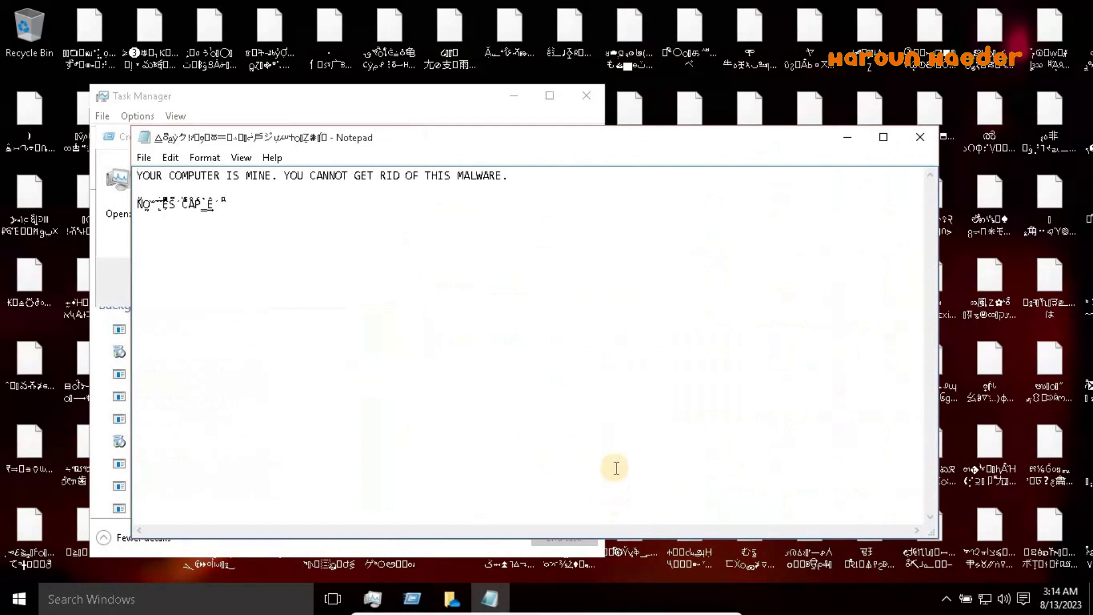
key("ctrl+a")
left_click(307, 256)
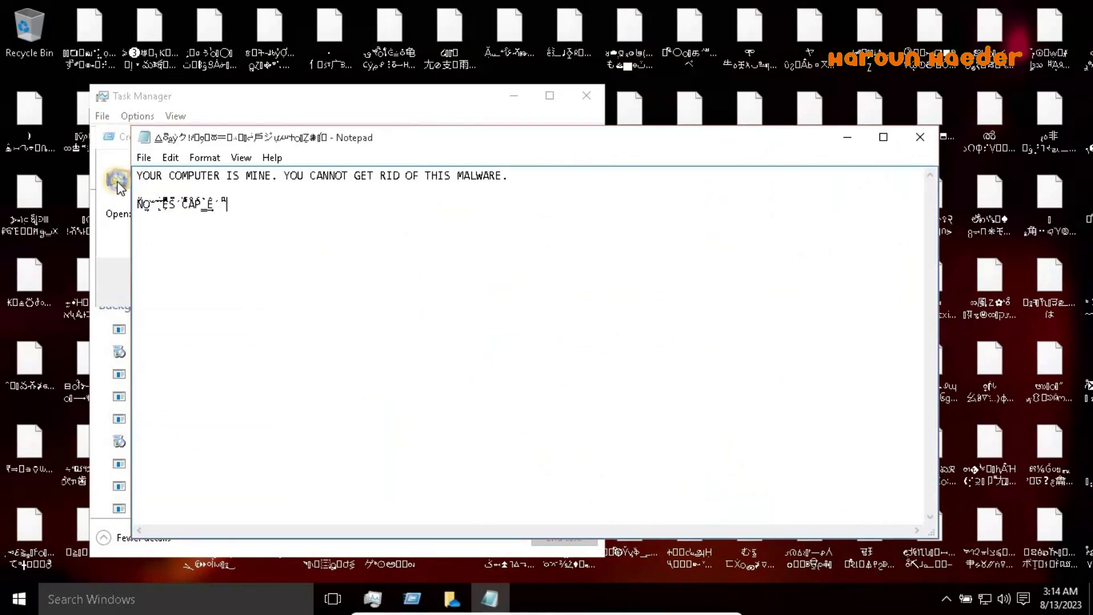
left_click(295, 282)
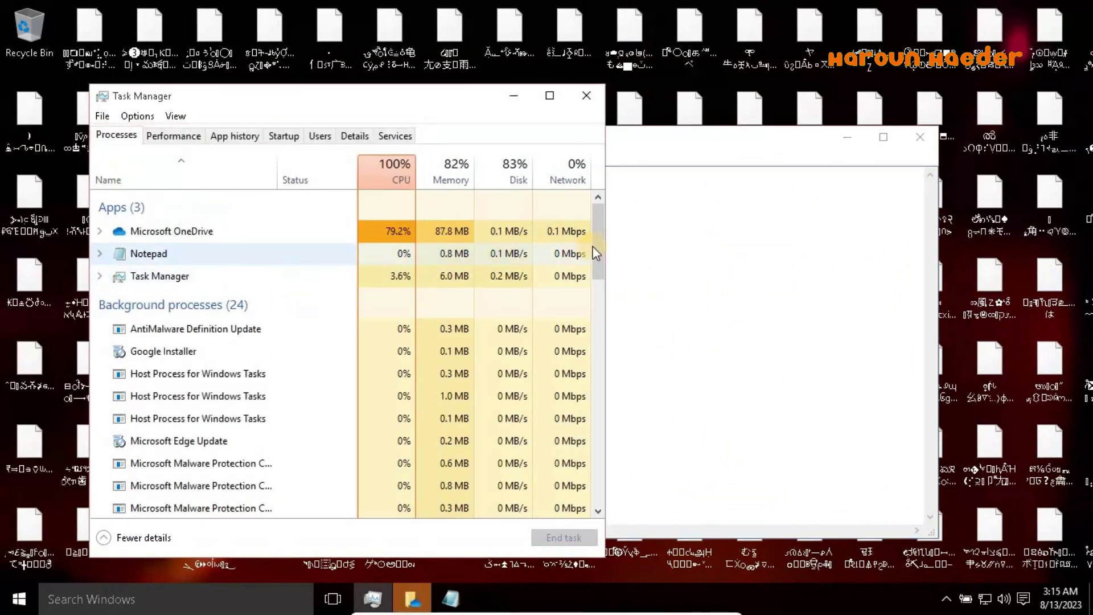
Launch Paint from Windows Accessories in the Start menu's All apps list
scroll(558, 376, "down", 10)
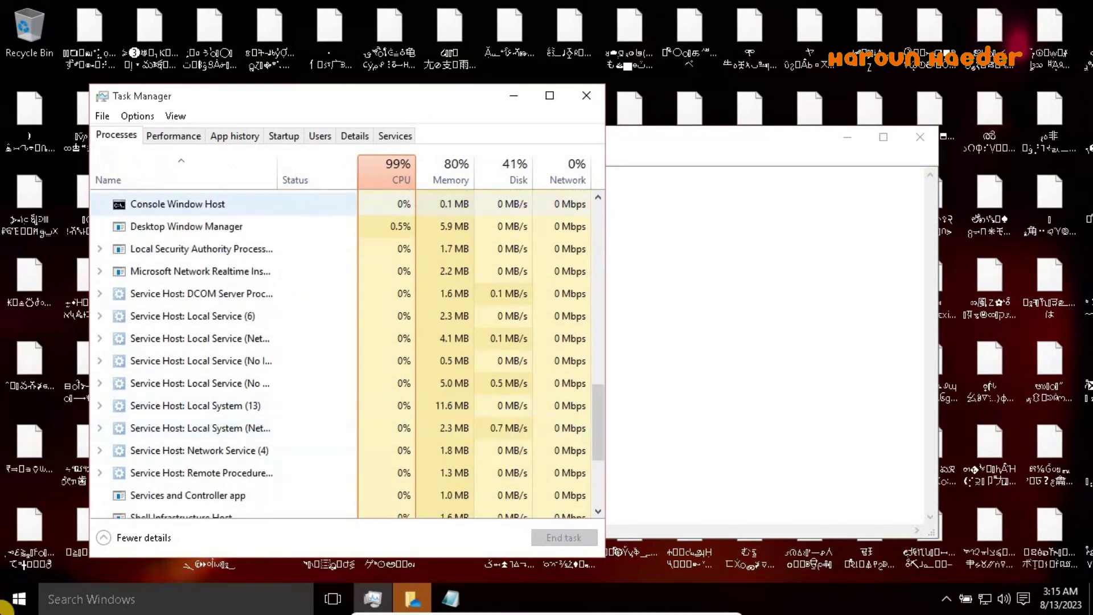
key("super")
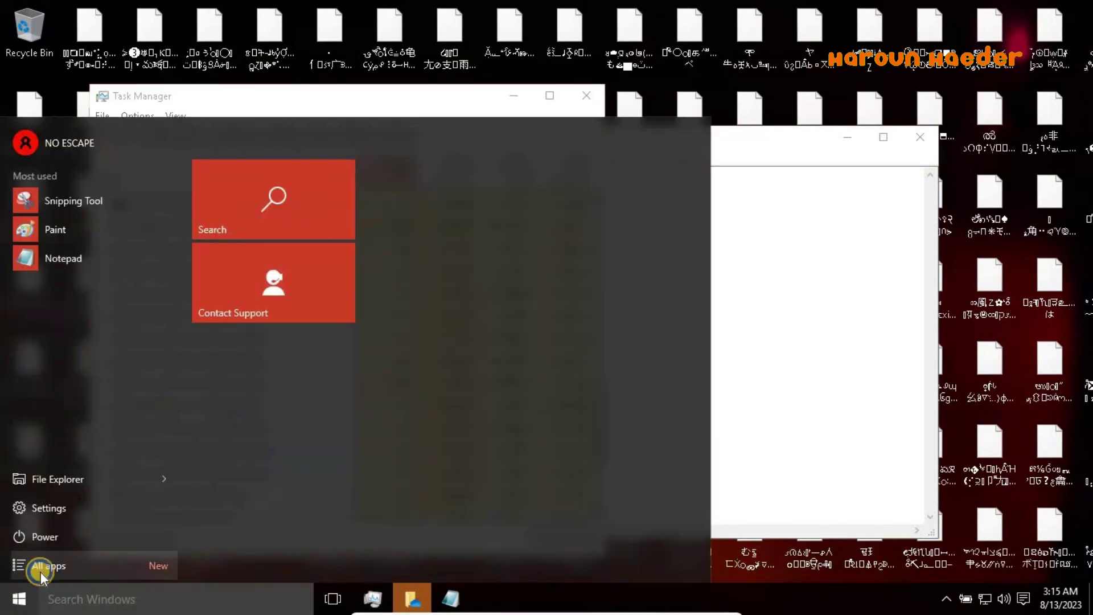
left_click(40, 566)
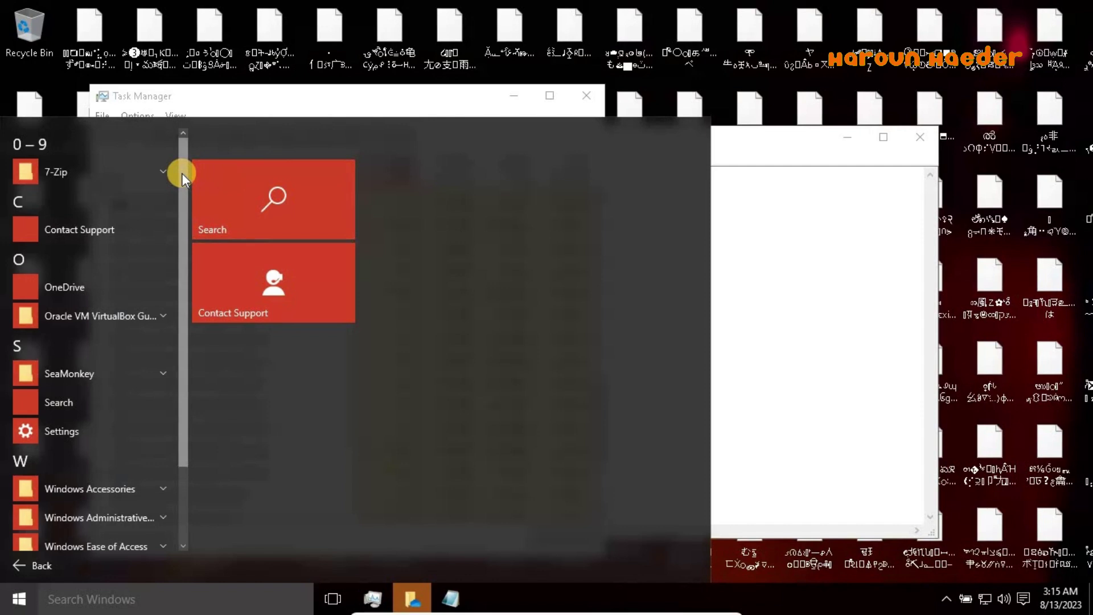
scroll(163, 261, "down", 1)
scroll(162, 261, "down", 1)
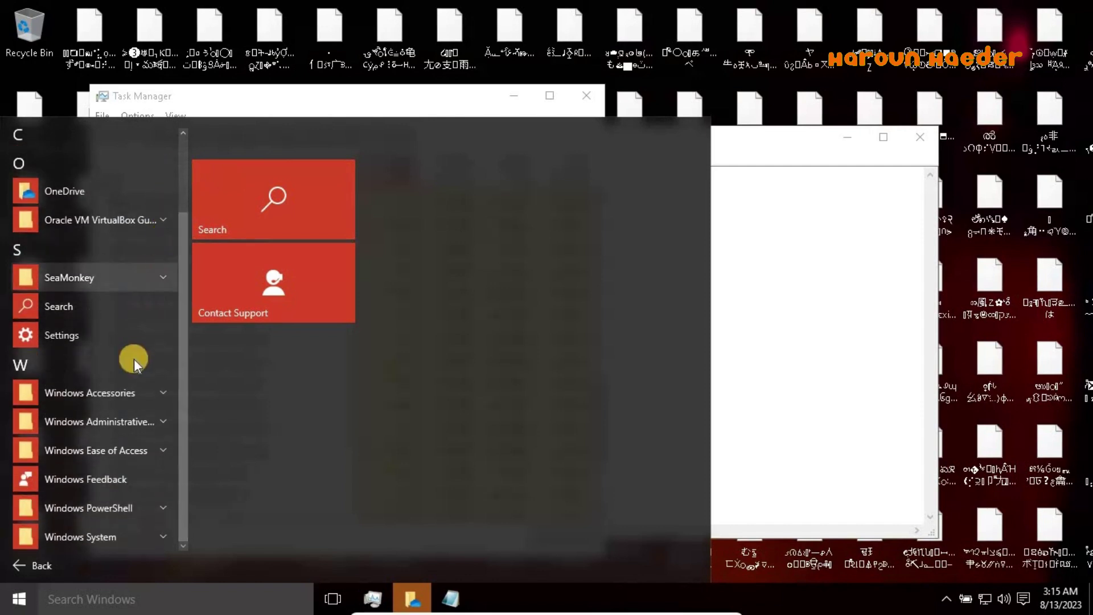
left_click(111, 391)
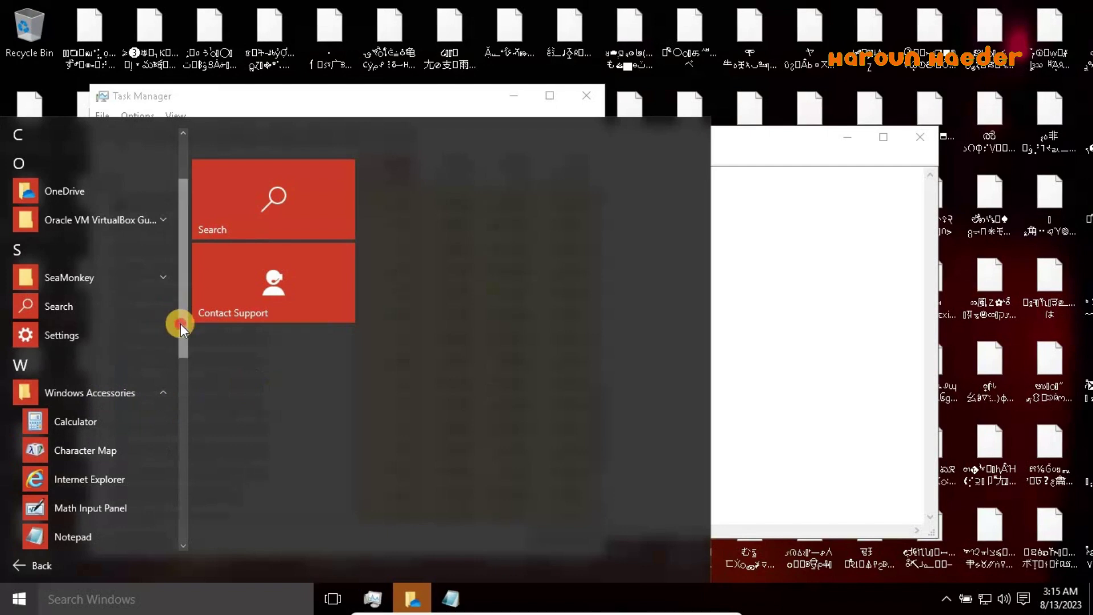
scroll(163, 367, "down", 5)
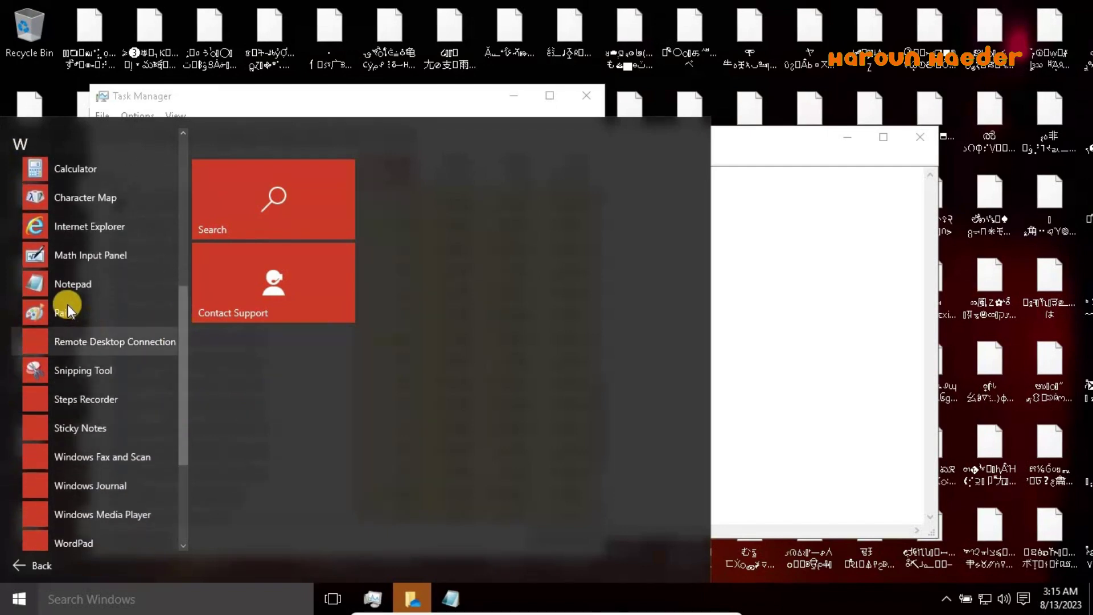
left_click(106, 310)
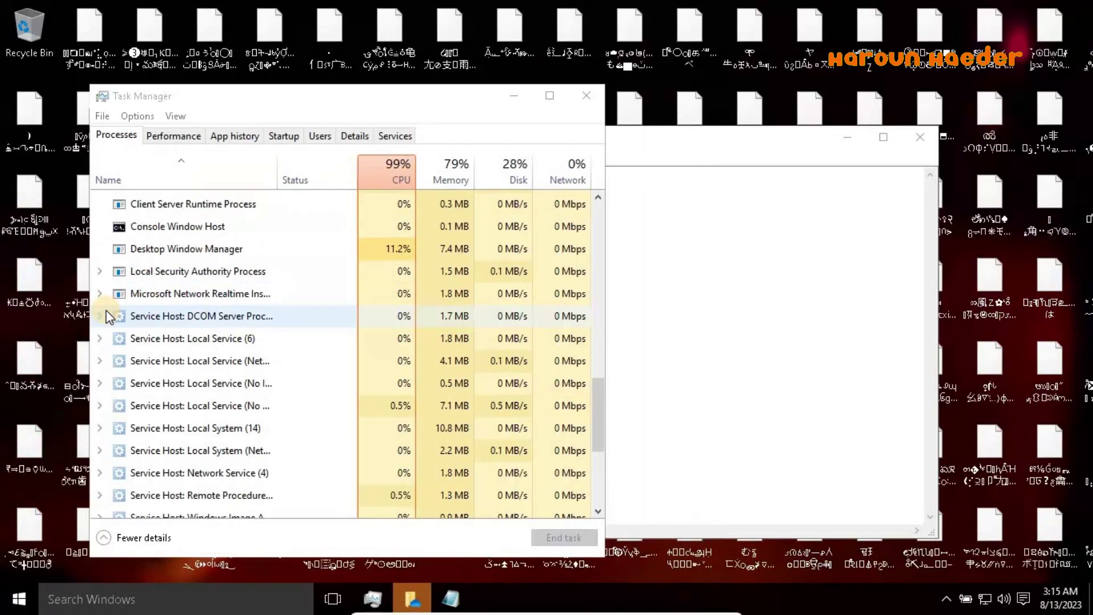
Brush 'UHOH' followed by a row of dots onto the Paint canvas
mouse_move(199, 271)
left_mouse_down()
mouse_move(259, 249)
mouse_move(311, 306)
left_mouse_up()
left_click_drag(352, 261, 353, 318)
mouse_move(311, 279)
left_mouse_down()
mouse_move(354, 281)
mouse_move(434, 261)
mouse_move(404, 262)
left_mouse_up()
left_click_drag(470, 249, 480, 294)
mouse_move(504, 237)
left_mouse_down()
mouse_move(506, 287)
mouse_move(506, 265)
left_mouse_up()
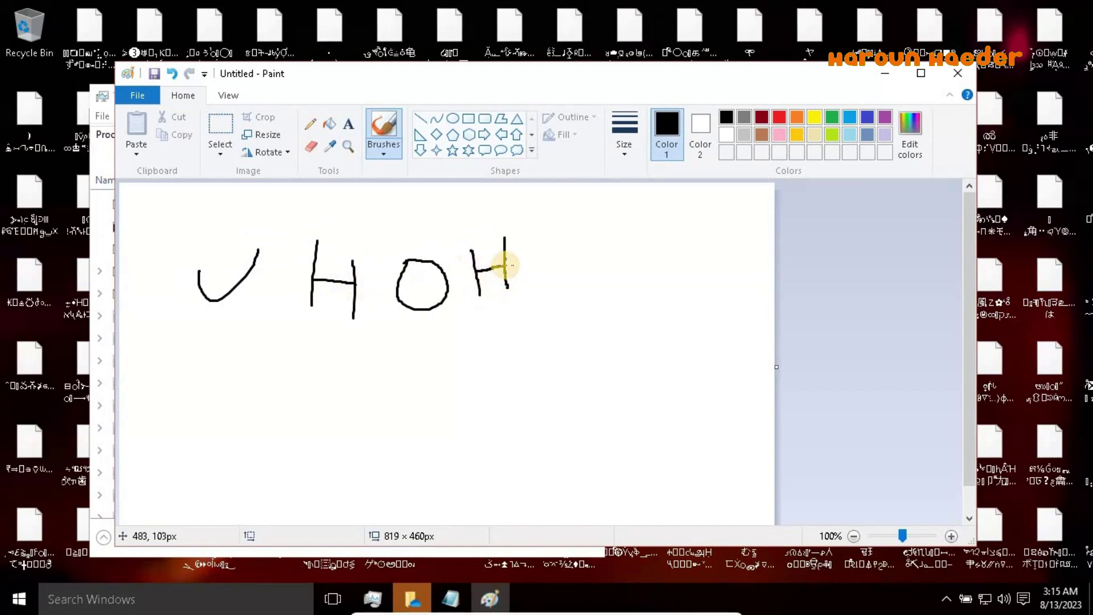
left_click(529, 290)
left_click(554, 291)
left_click(580, 291)
left_click(583, 290)
left_click(612, 289)
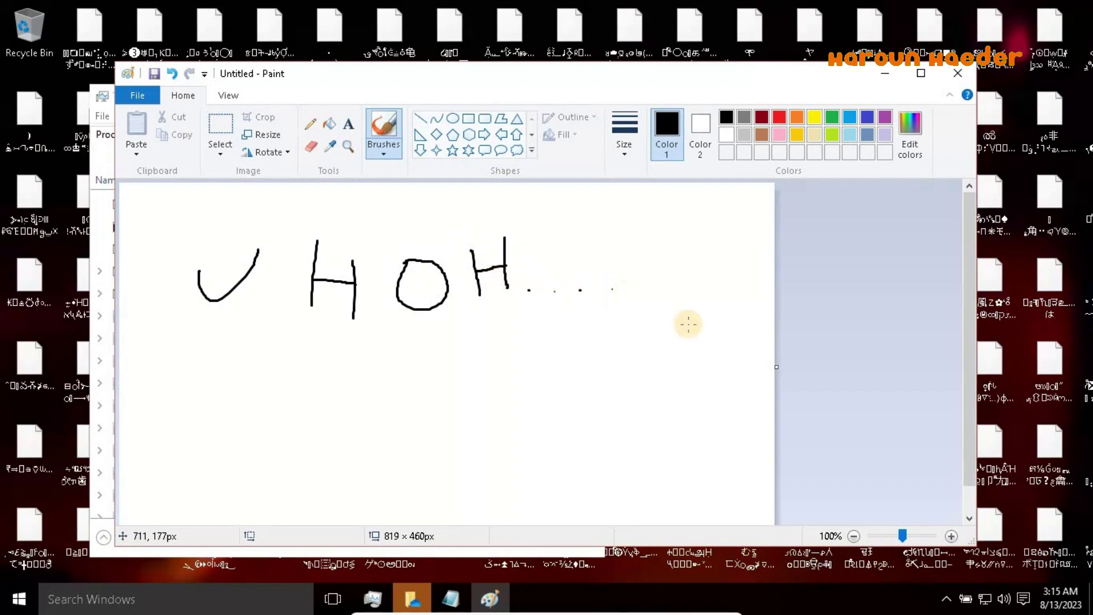
Draw and discard an empty text box below UHOH, then minimize Paint
right_click(345, 129)
left_click(345, 128)
left_click(345, 128)
left_click_drag(217, 363, 624, 506)
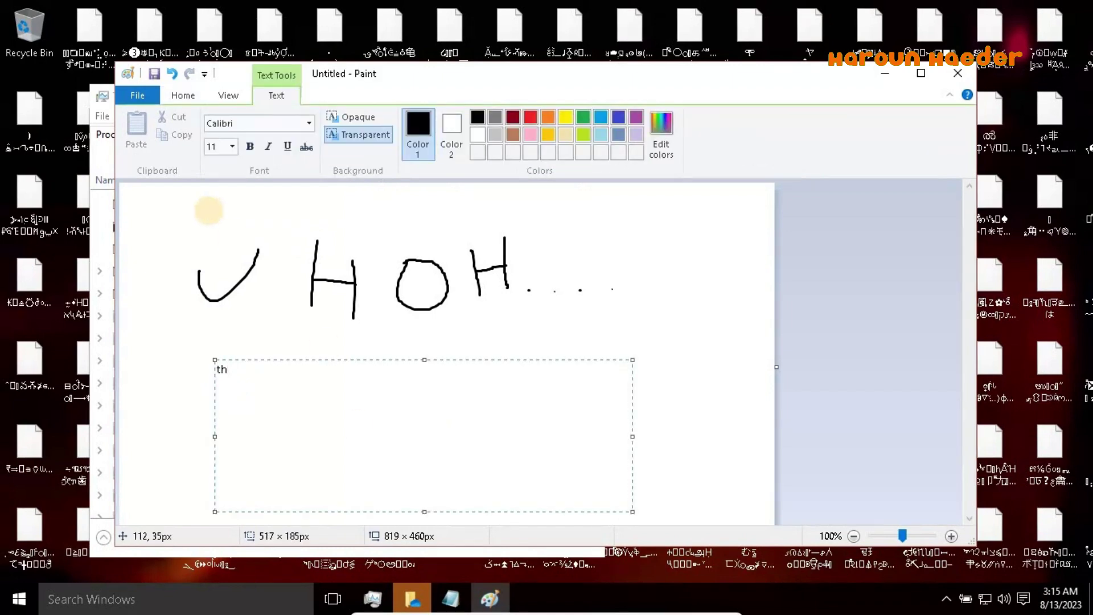
left_click(268, 277)
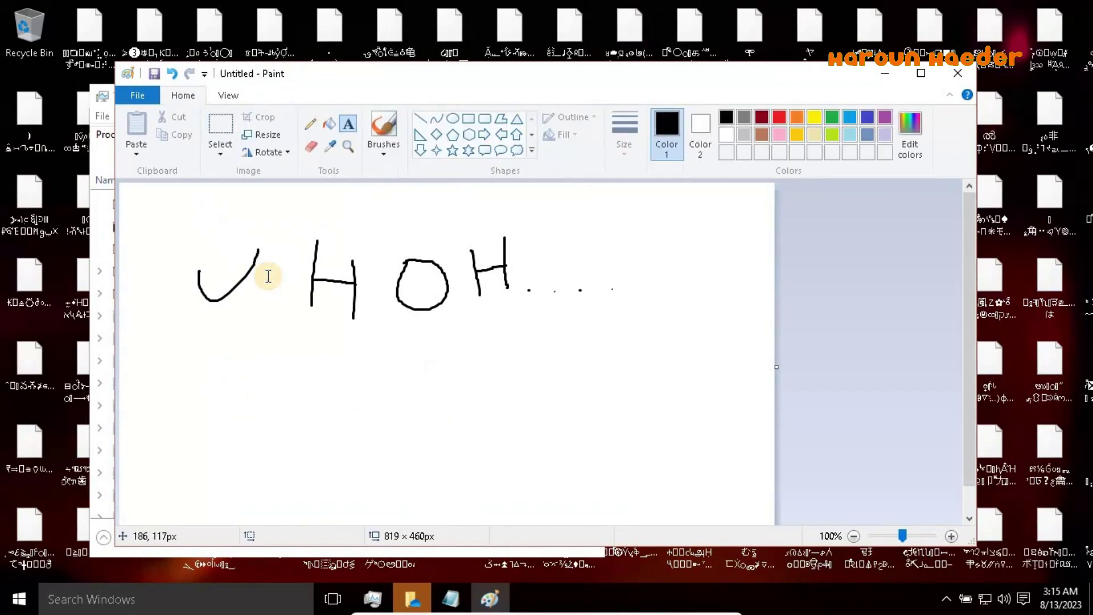
left_click(877, 79)
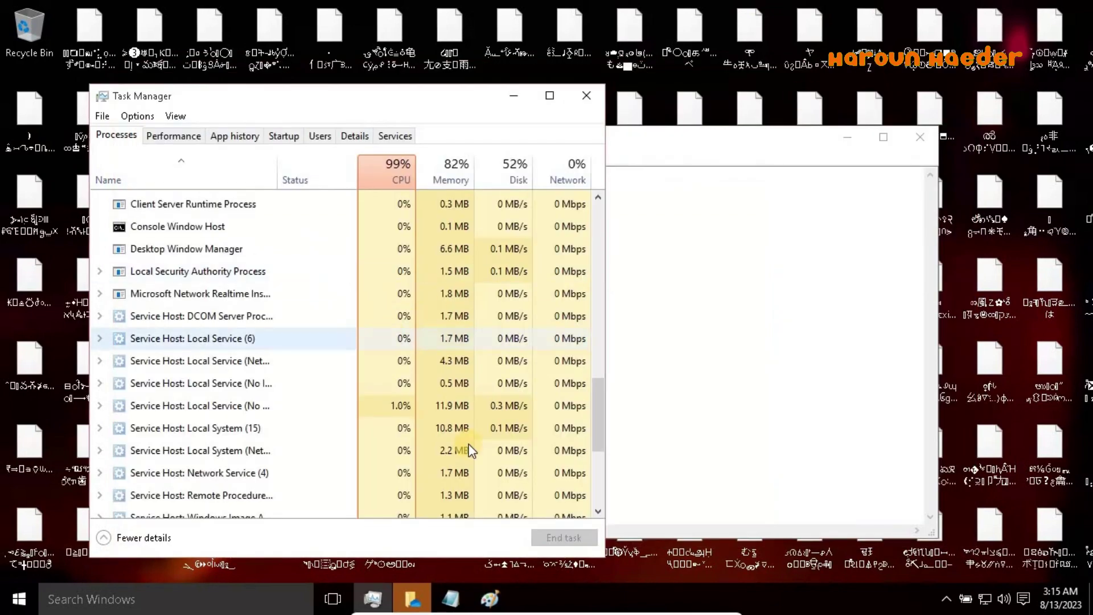
Review Task Manager's Performance, App history, Users and Details tabs
mouse_move(605, 431)
left_mouse_down()
mouse_move(593, 421)
mouse_move(586, 330)
mouse_move(617, 243)
mouse_move(617, 256)
mouse_move(179, 142)
left_mouse_up()
left_click(180, 143)
left_click(219, 137)
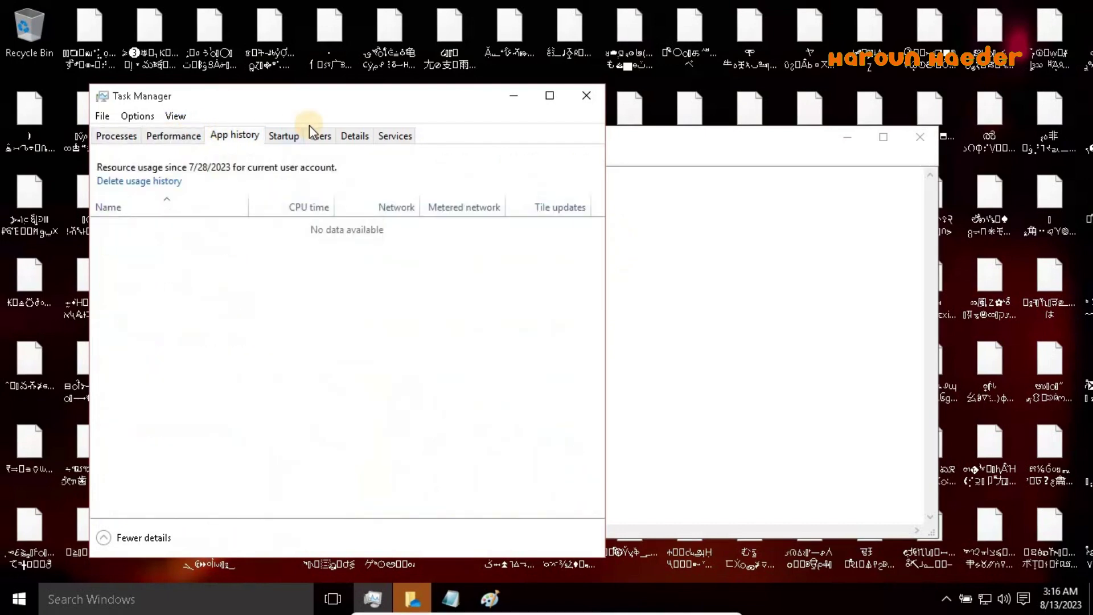
left_click(319, 136)
left_click(354, 135)
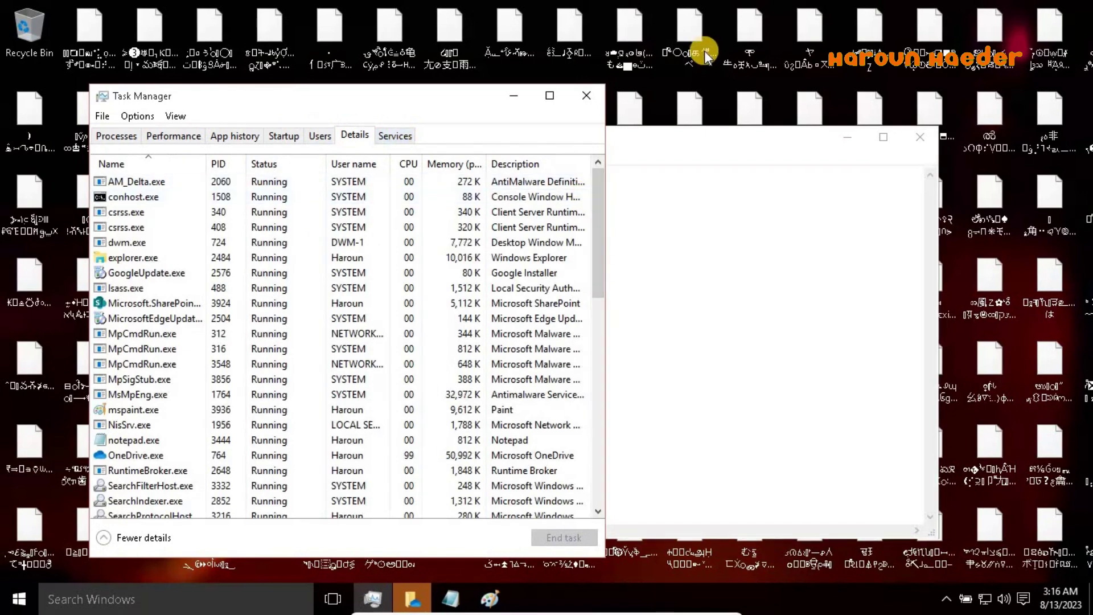
scroll(590, 336, "down", 12)
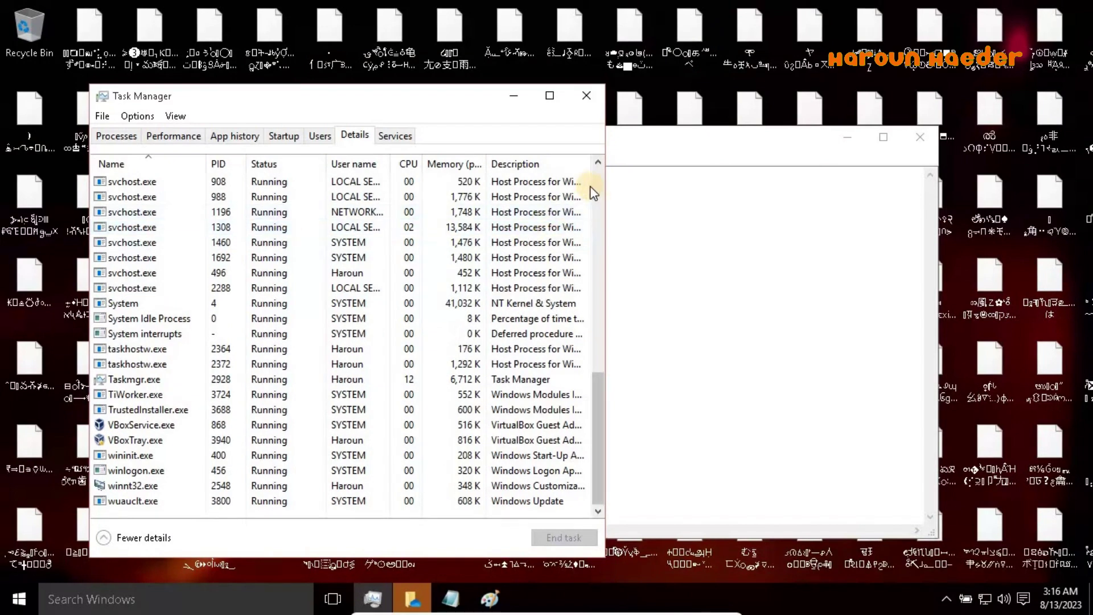
scroll(428, 348, "up", 8)
Return to Processes, dismiss the OneDrive popup, and close Task Manager from its title-bar menu
left_click(116, 134)
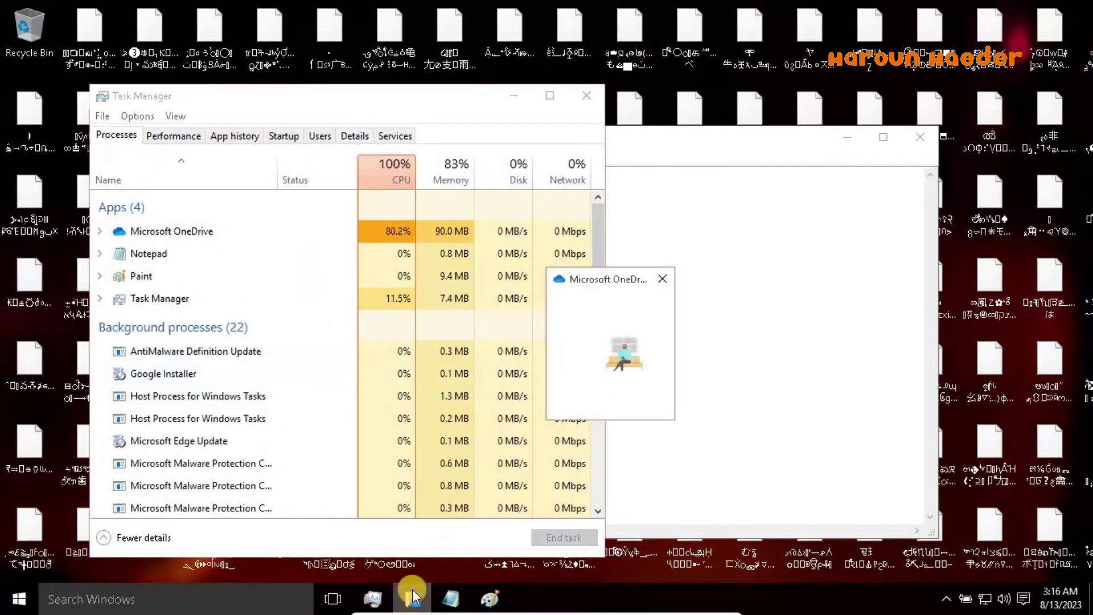
left_click(662, 280)
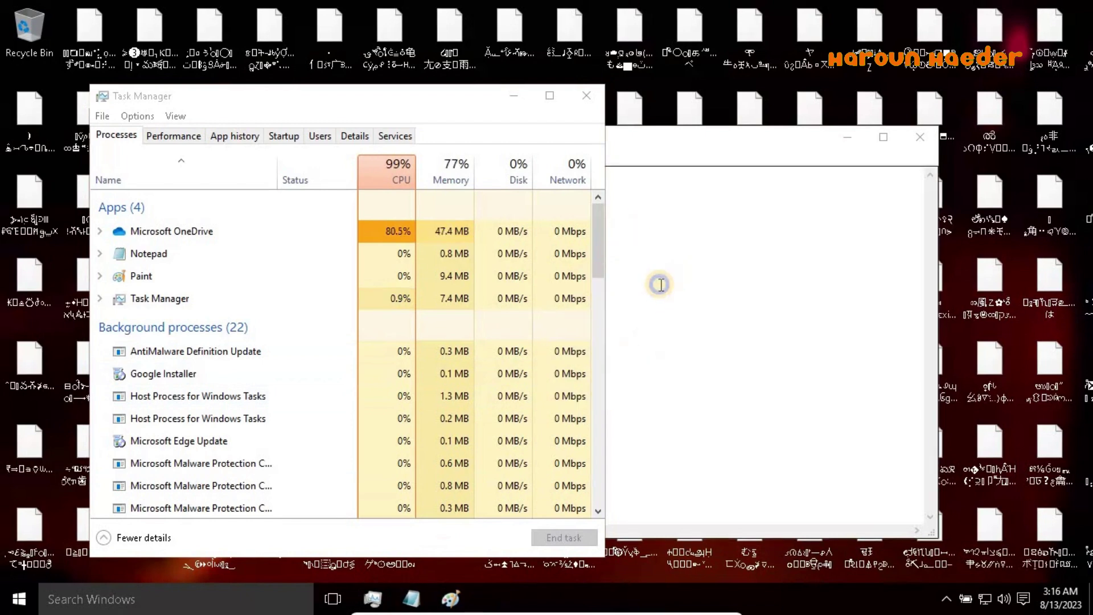
left_click(509, 91)
right_click(506, 90)
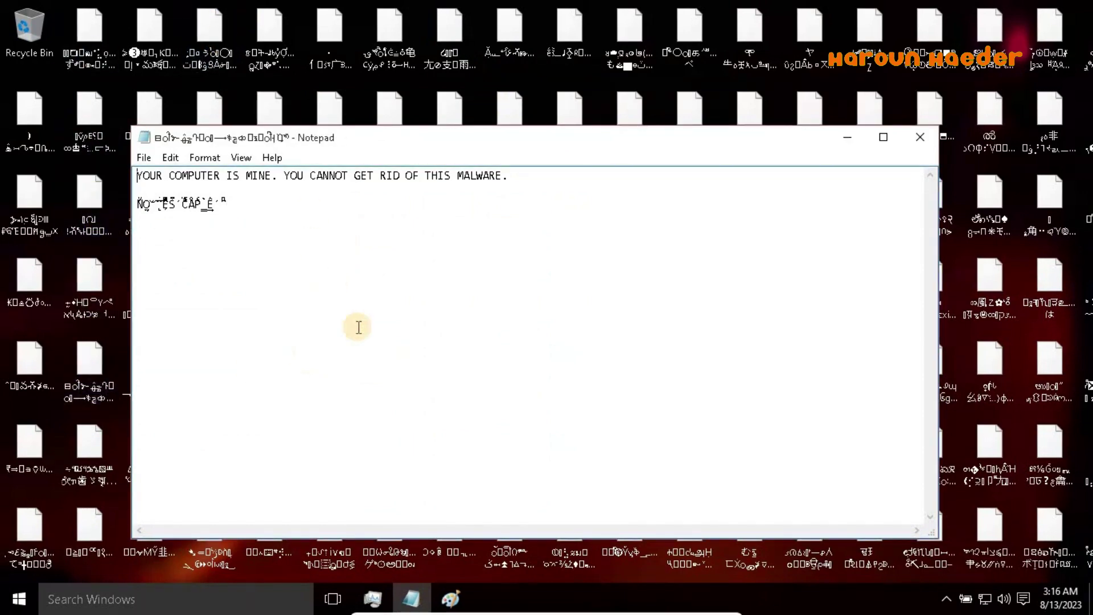
left_click(107, 588)
left_click(140, 595)
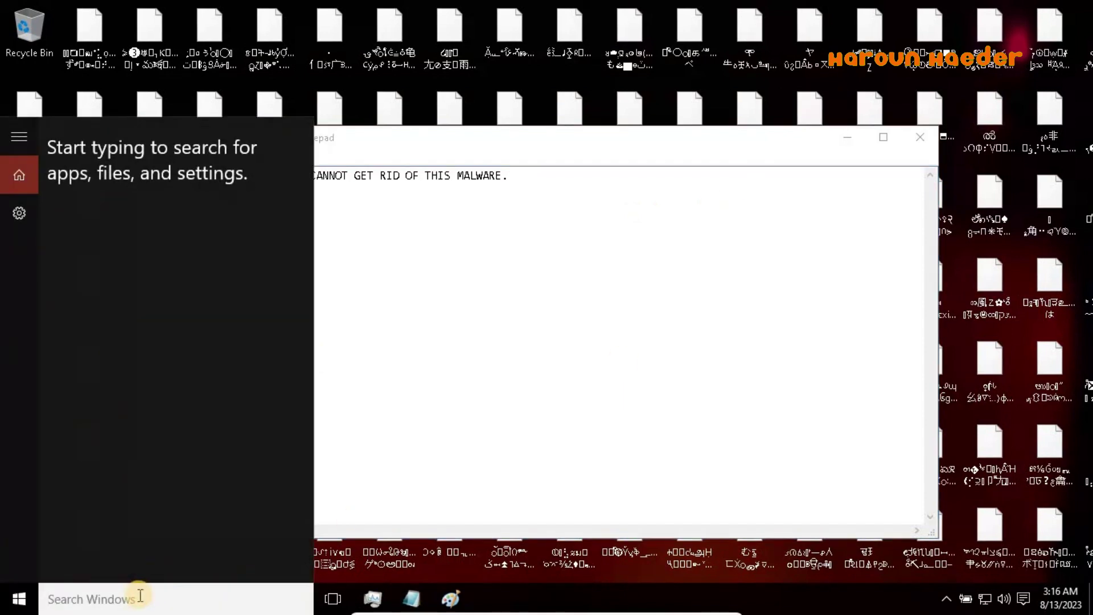
type("te")
left_click(586, 326)
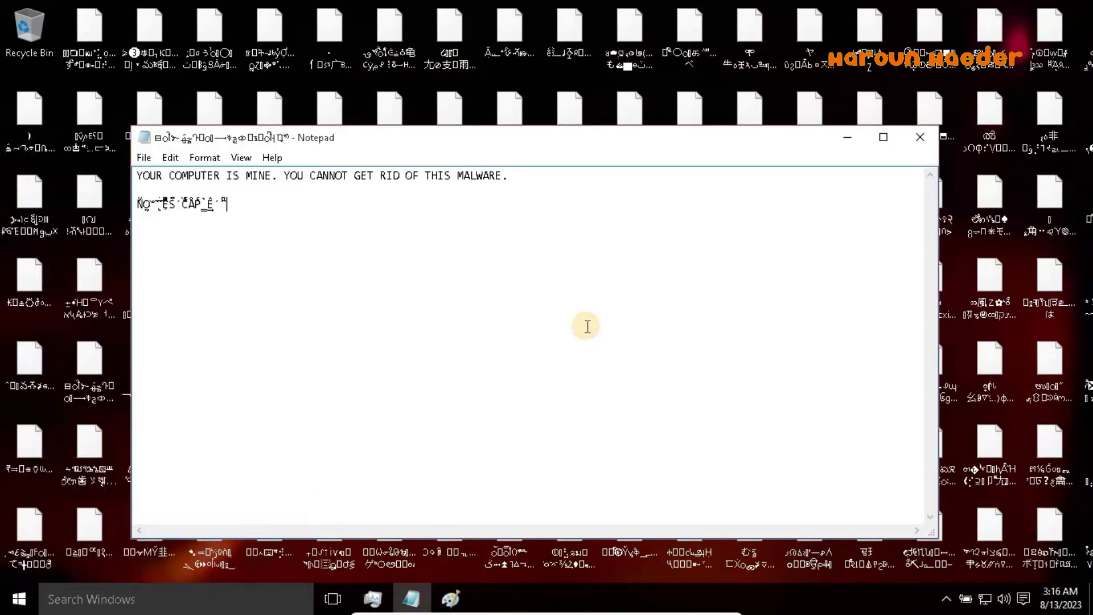
Page the clock calendar back to September 2021 and mark the 18th
right_click(1050, 601)
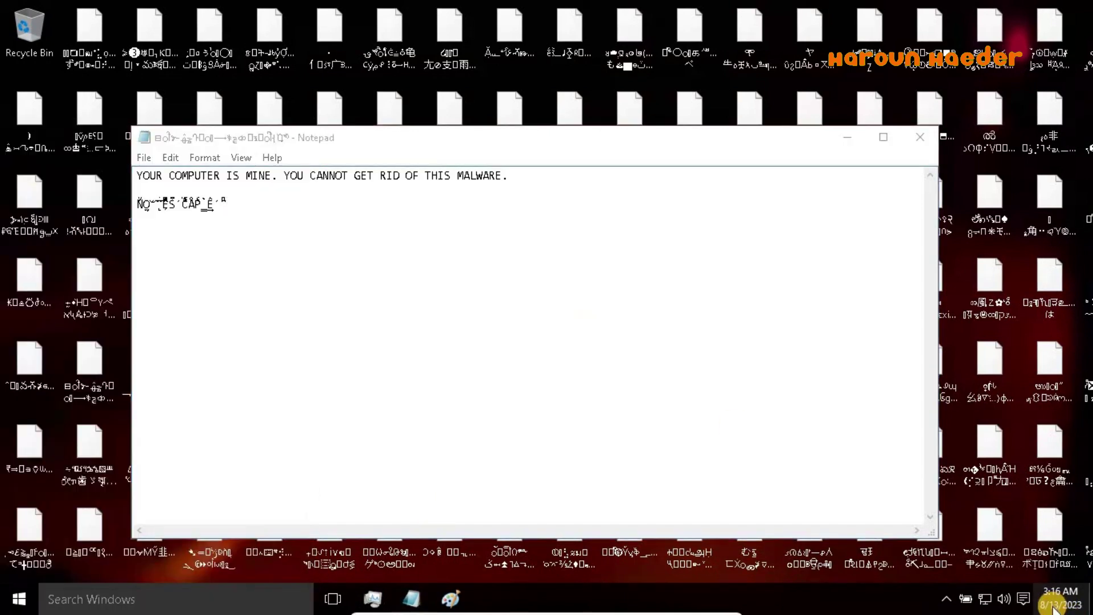
key("Escape")
left_click(1051, 606)
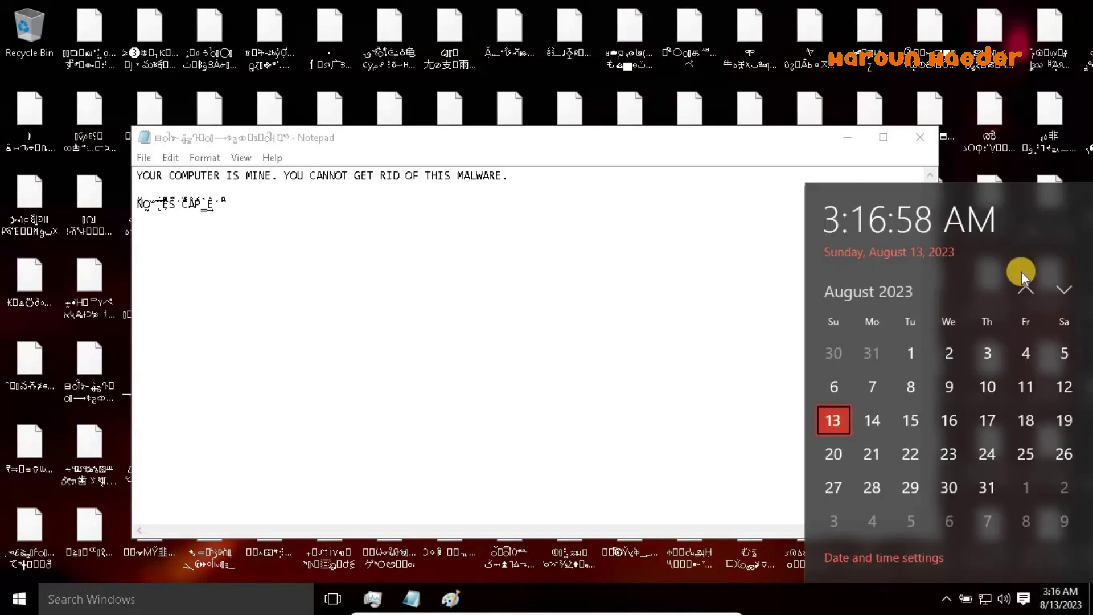
left_click(1026, 290)
left_click(1025, 291)
left_click(1026, 291)
left_click(1026, 293)
left_click(1026, 292)
left_click(1025, 292)
left_click(1025, 292)
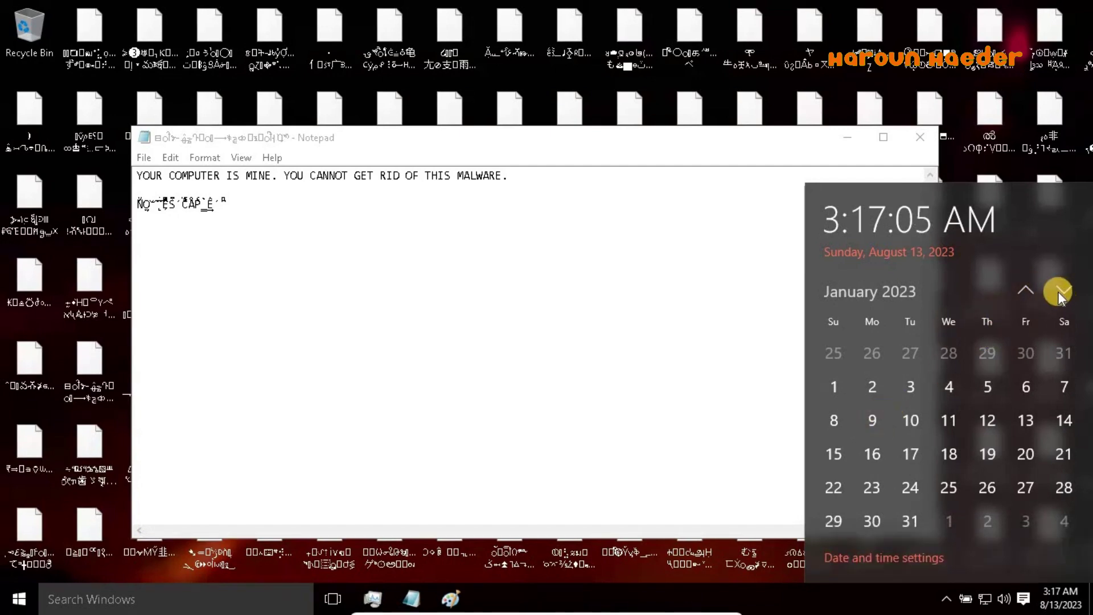
left_click(1032, 291)
left_click(1033, 291)
left_click(1033, 291)
left_click(1032, 291)
left_click(1033, 291)
left_click(1033, 291)
left_click(1033, 291)
left_click(1033, 291)
left_click(1032, 291)
left_click(1033, 291)
left_click(1032, 292)
left_click(1033, 291)
left_click(1032, 291)
left_click(1033, 292)
left_click(1033, 291)
left_click(1032, 292)
left_click(1064, 420)
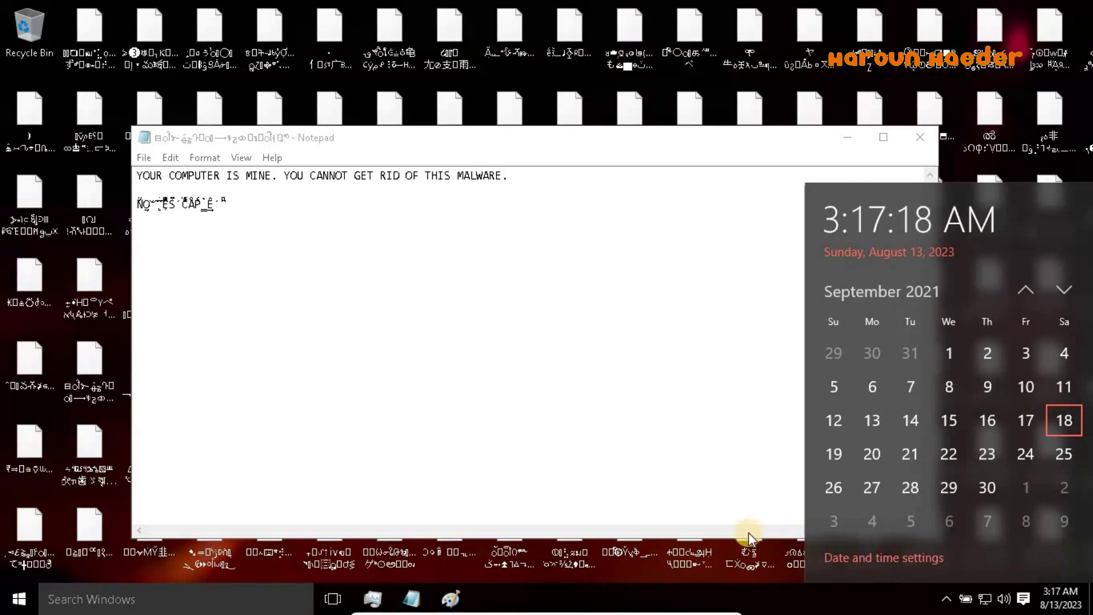
left_click(20, 578)
Open Windows Settings from the Start menu and bring up the clock calendar again
left_click(19, 597)
left_click(57, 515)
left_click(48, 512)
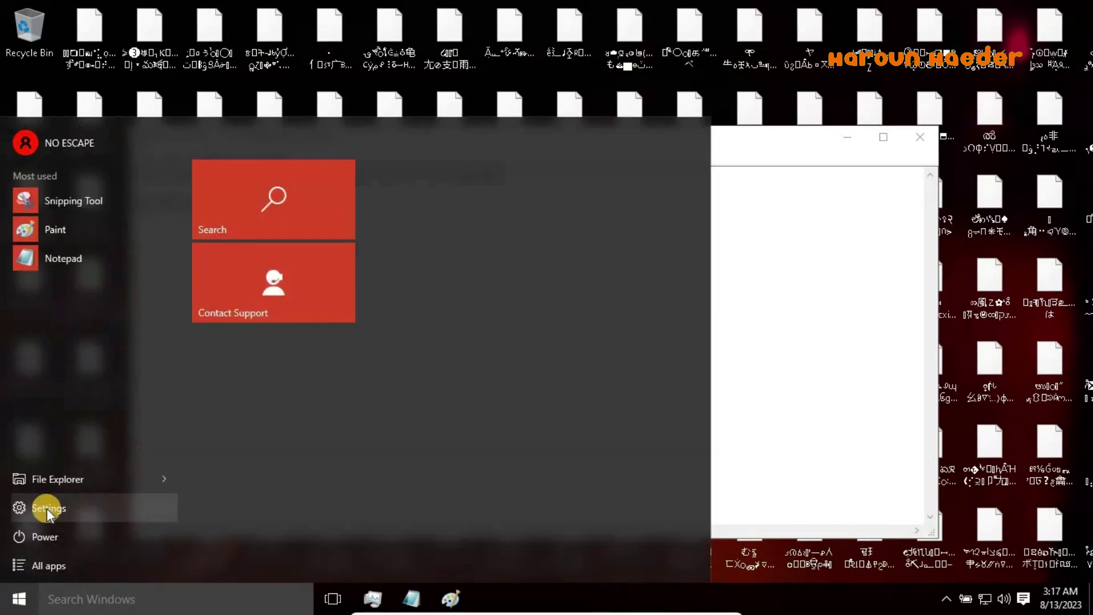
left_click(125, 501)
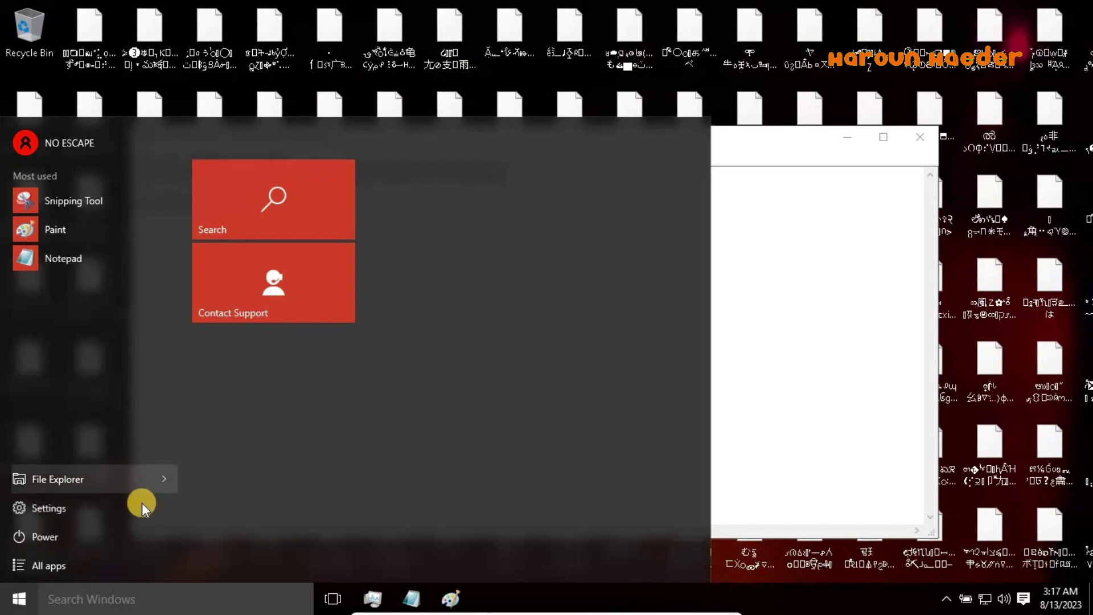
left_click(98, 499)
left_click(139, 508)
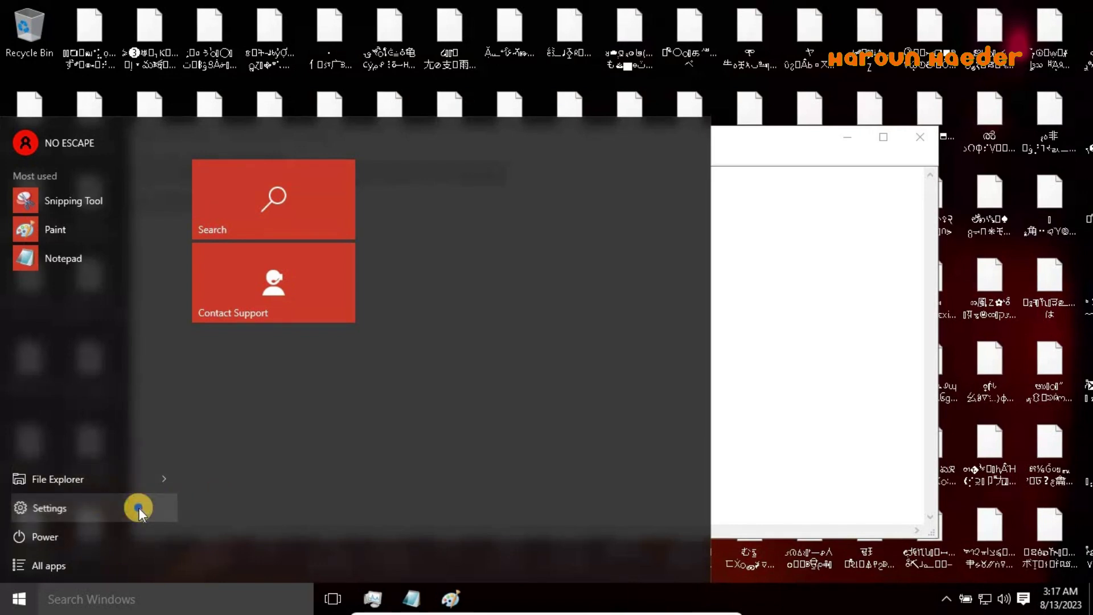
left_click(117, 510)
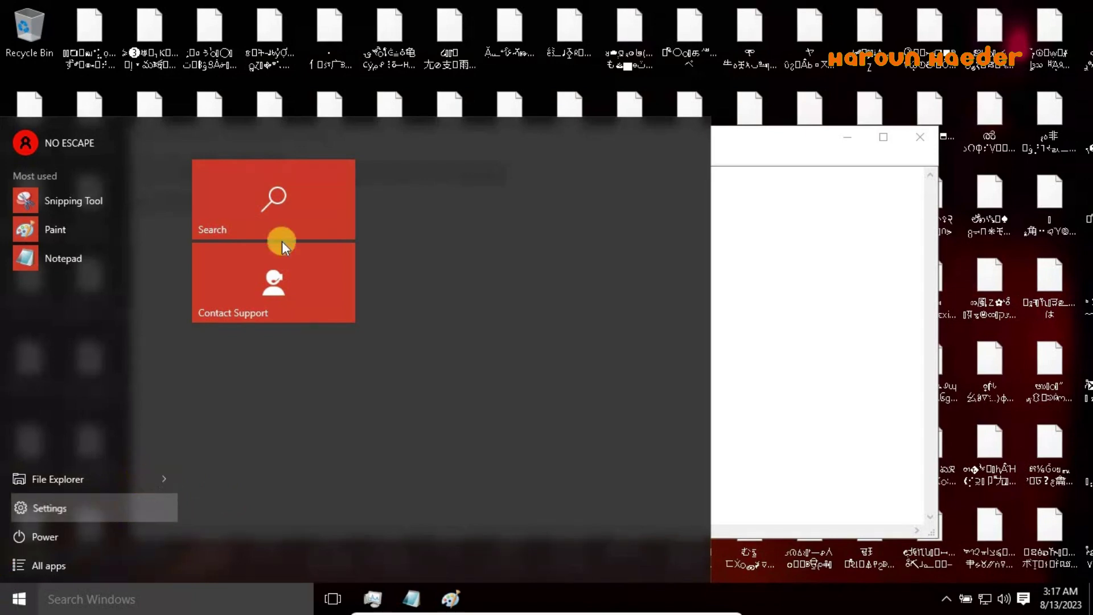
right_click(17, 601)
left_click(287, 433)
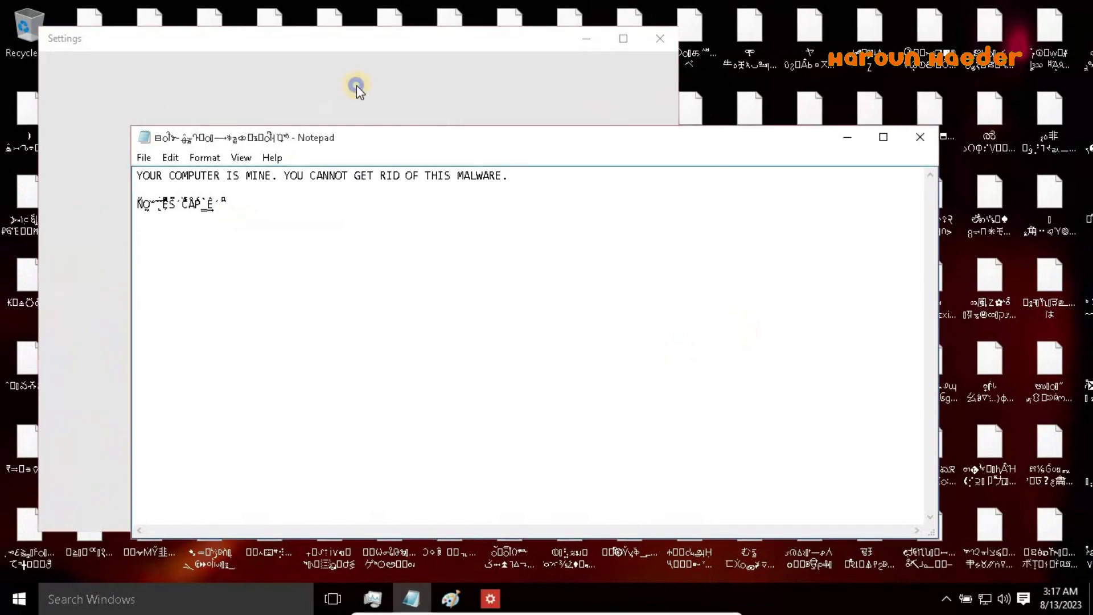
left_click(357, 86)
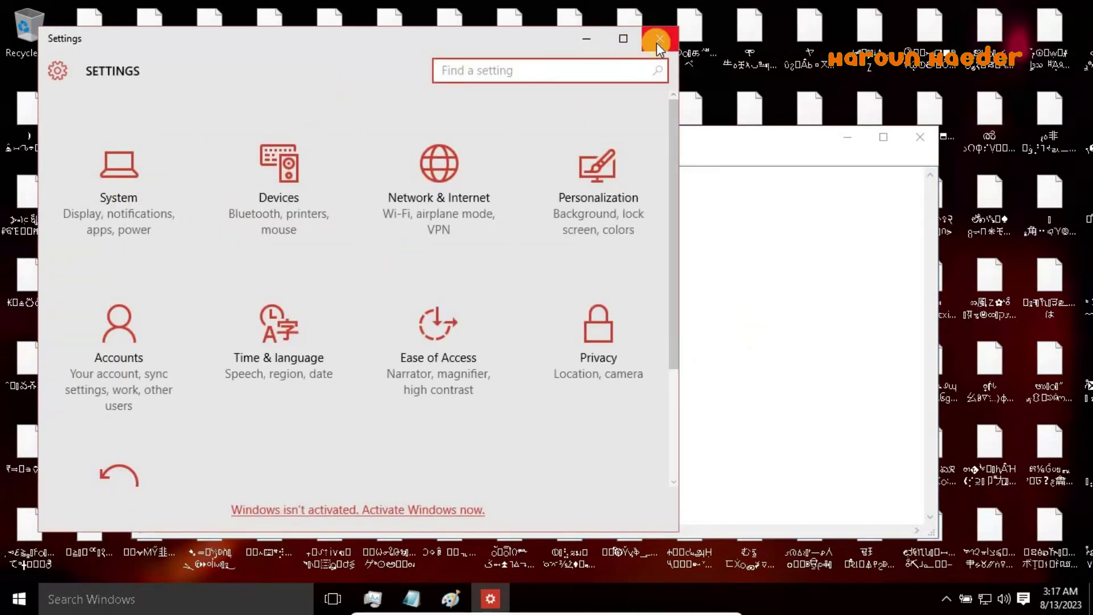
left_click(1033, 597)
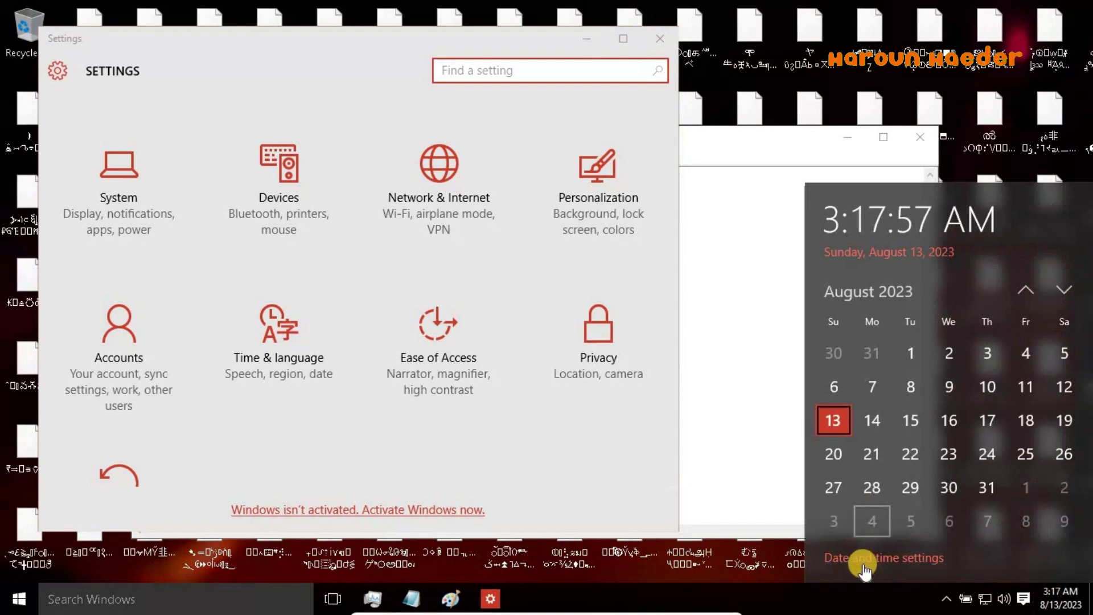
Switch Set time automatically to Off in the Date and time settings
left_click(864, 559)
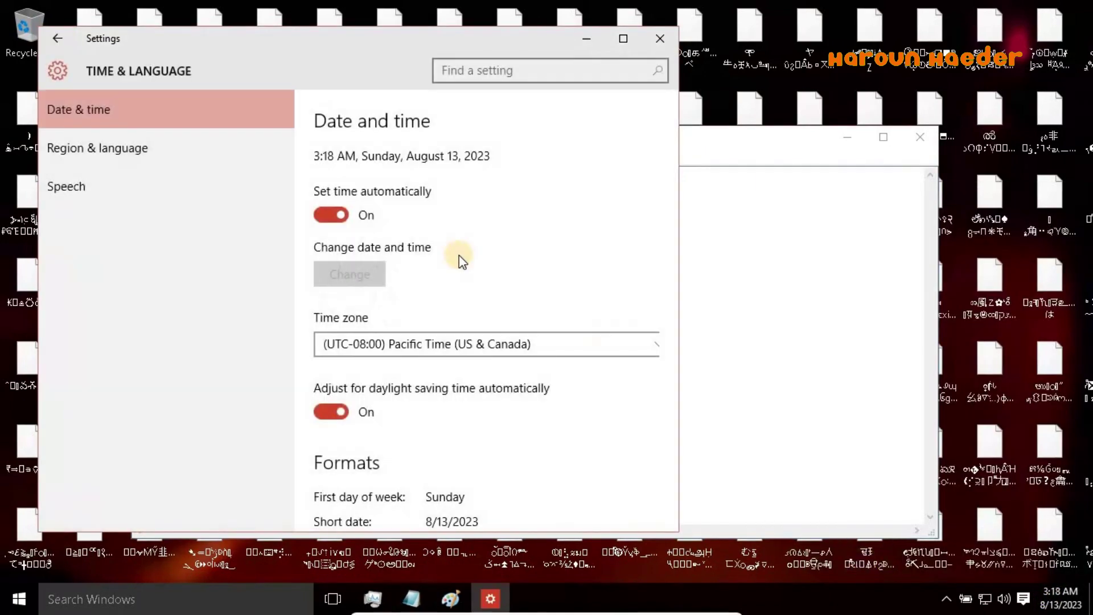
left_click(336, 215)
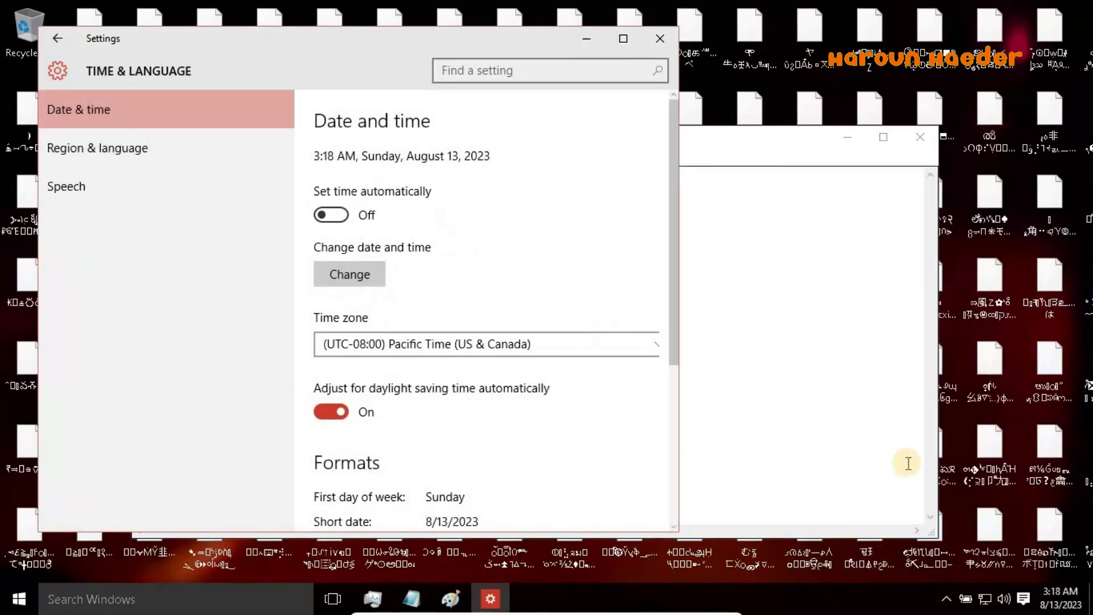
left_click(1044, 597)
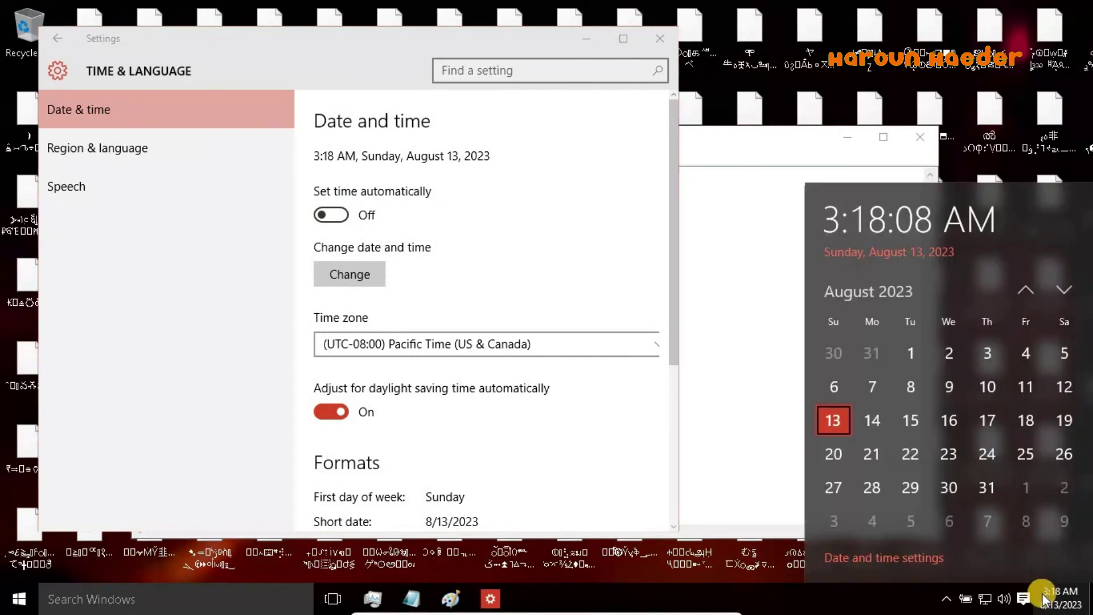
Page the calendar flyout back to September 2021, then return to Settings
left_click(1028, 293)
double_click(1027, 293)
double_click(1027, 292)
double_click(1026, 292)
double_click(1027, 291)
double_click(1027, 291)
double_click(1027, 290)
double_click(1027, 290)
triple_click(1027, 290)
left_click(1027, 291)
left_click(1027, 290)
left_click(1027, 291)
double_click(1027, 291)
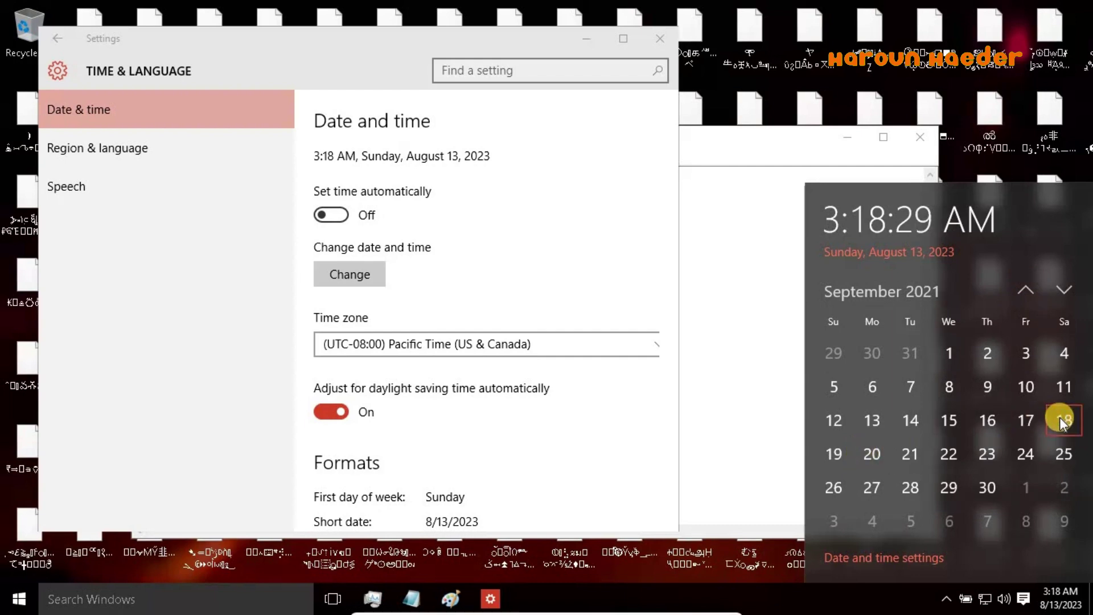
left_click(663, 404)
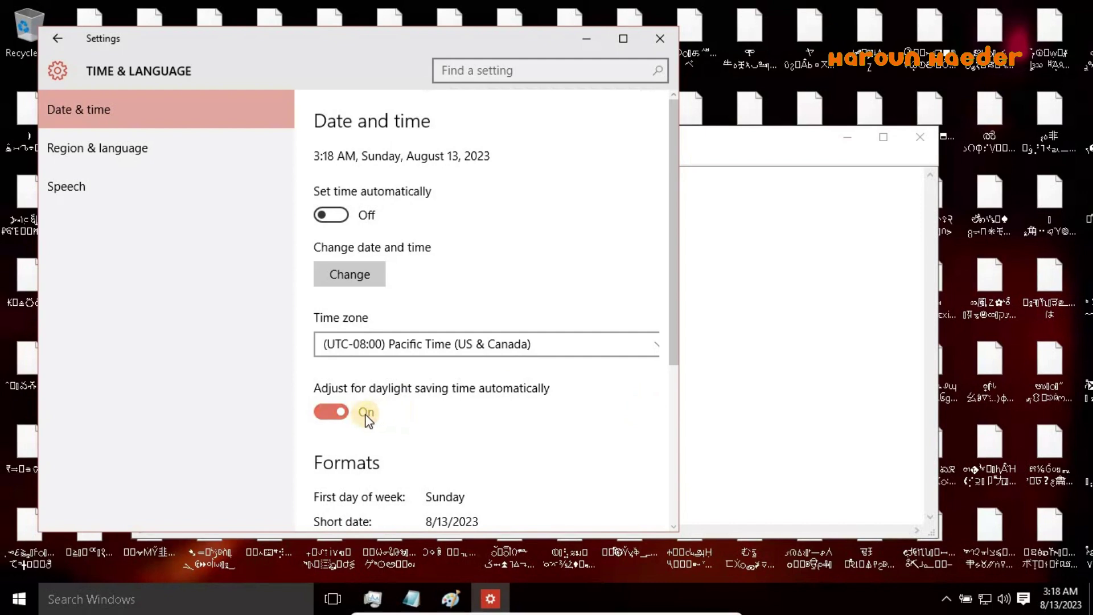
Choose September and day 18 in the Change date and time dialog
left_click(358, 272)
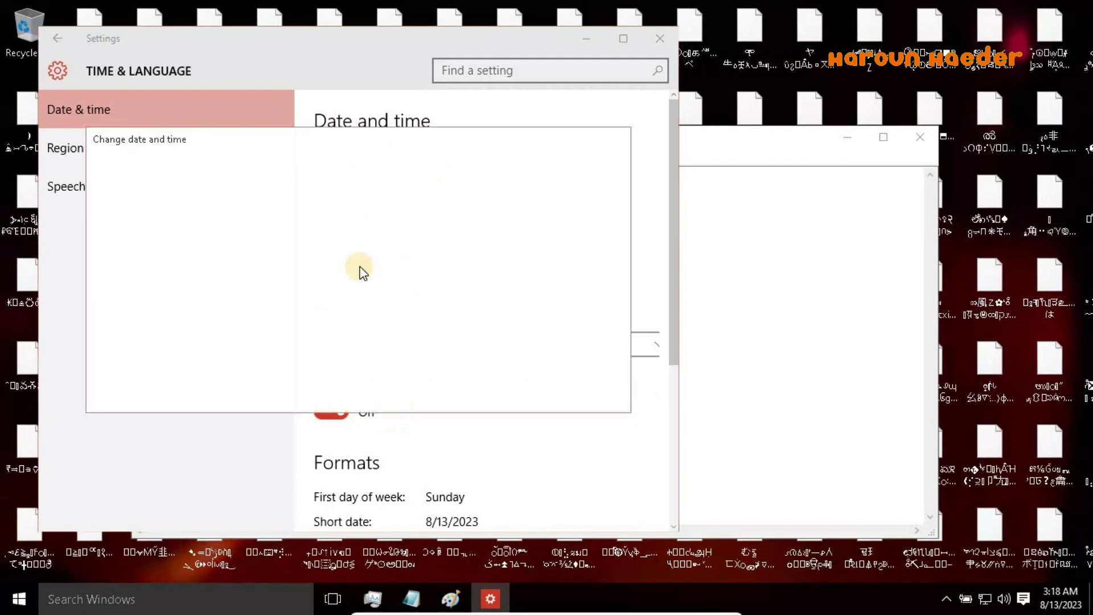
left_click(171, 231)
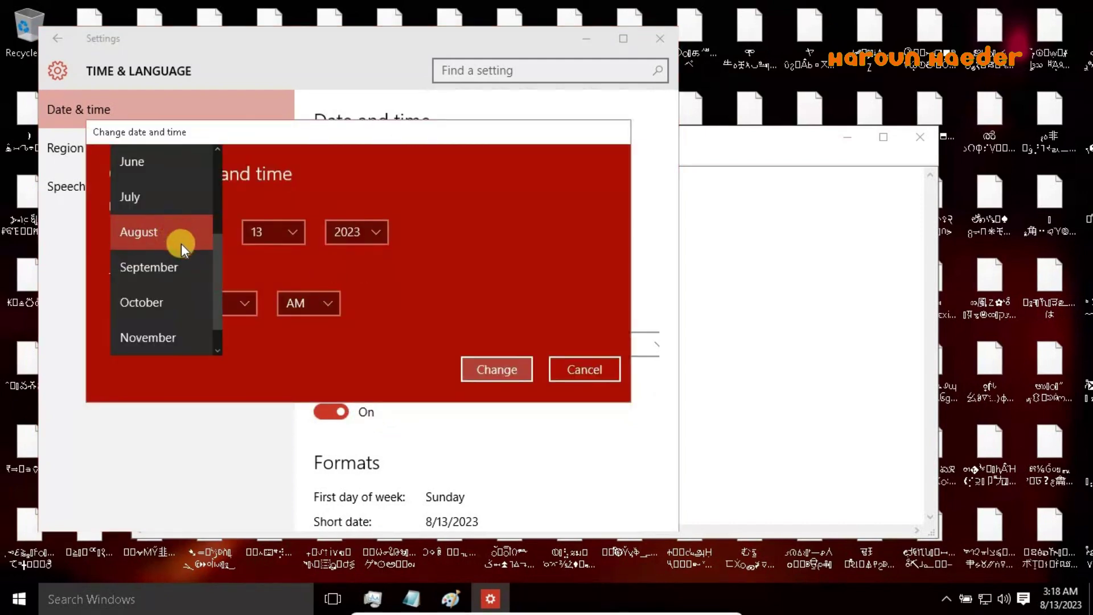
scroll(218, 273, "up", 3)
scroll(215, 302, "down", 3)
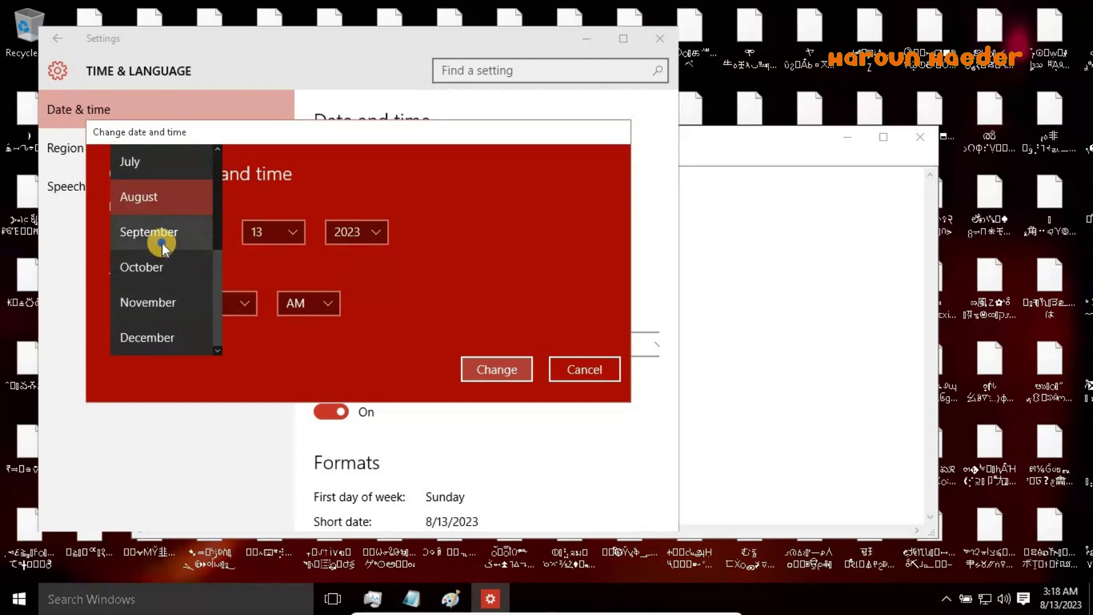
left_click(159, 233)
left_click(265, 232)
left_click(307, 239)
left_click(295, 235)
scroll(297, 258, "down", 2)
left_click(272, 290)
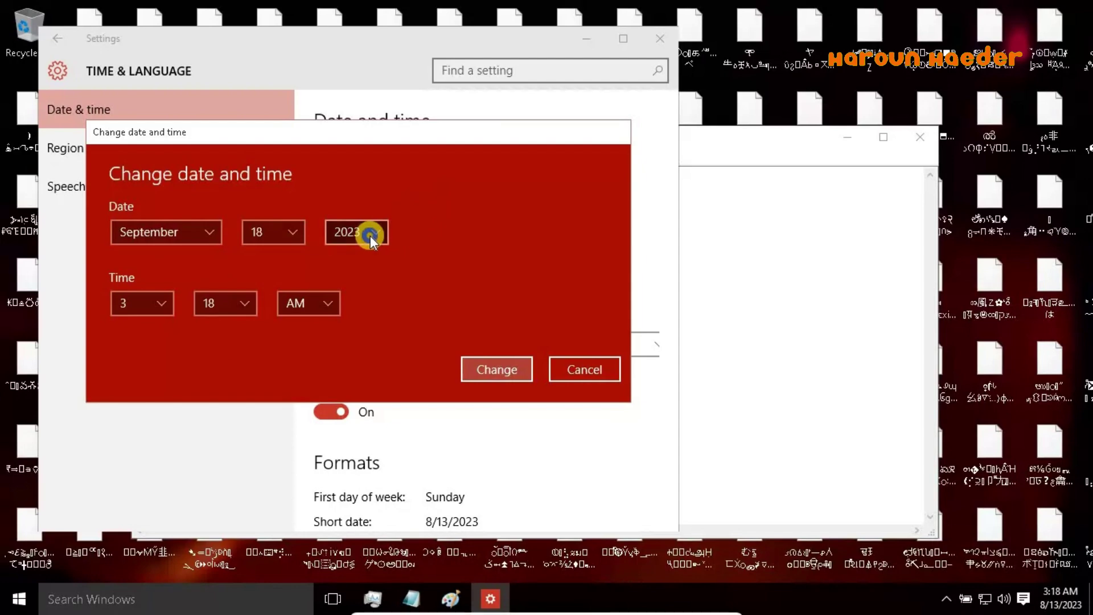
Set the year to 2021, apply the new date, and minimize Settings
left_click(371, 232)
scroll(383, 268, "down", 2)
scroll(381, 259, "up", 3)
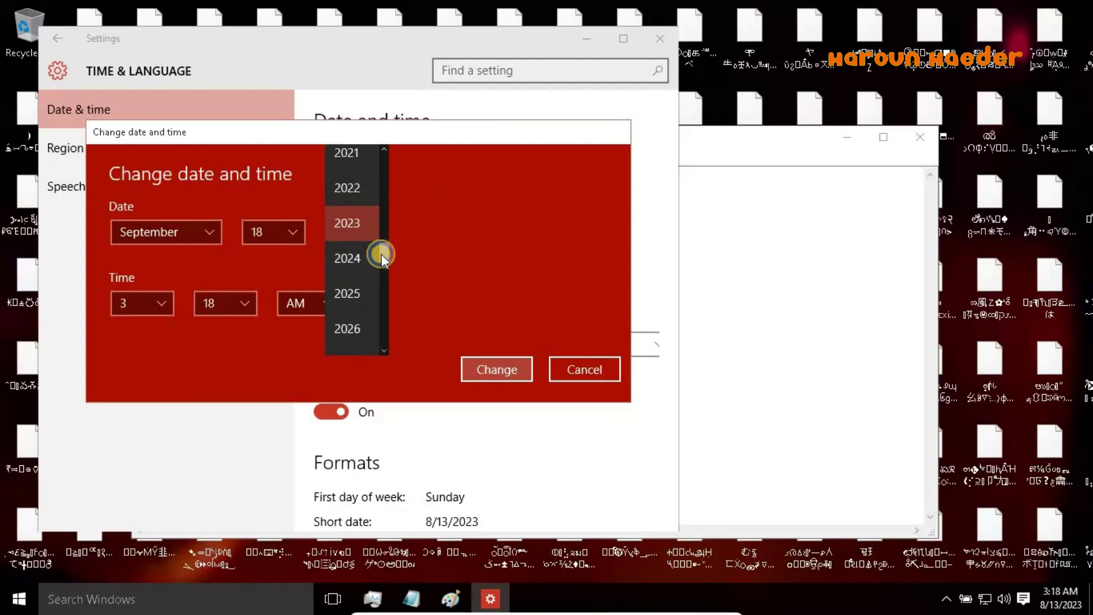
left_click(339, 205)
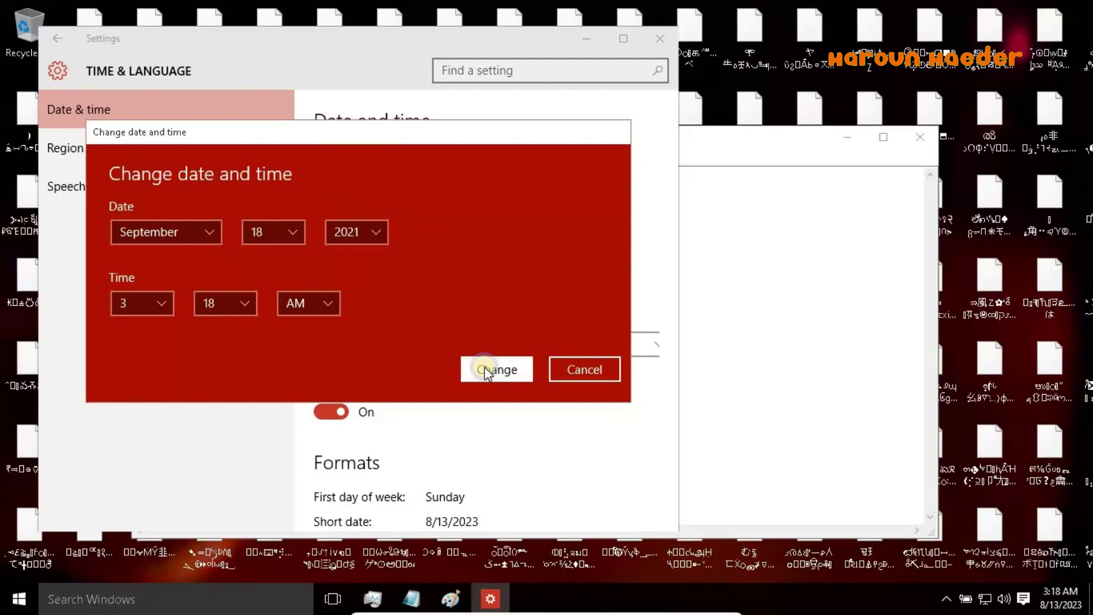
left_click(486, 370)
left_click(587, 38)
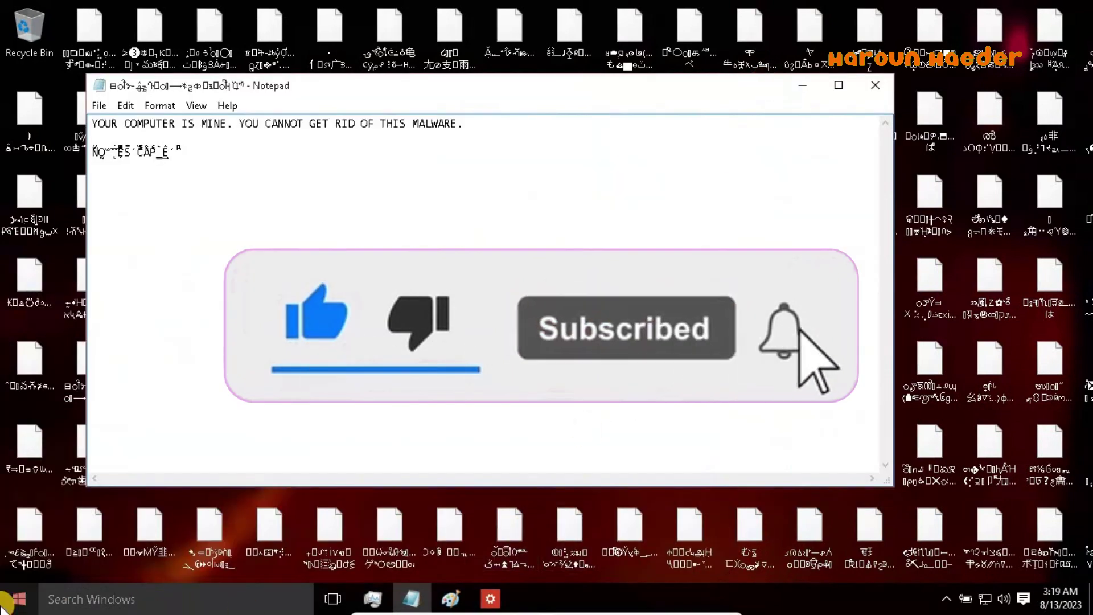
Close the Notepad ransom note through its title-bar system menu
right_click(3, 606)
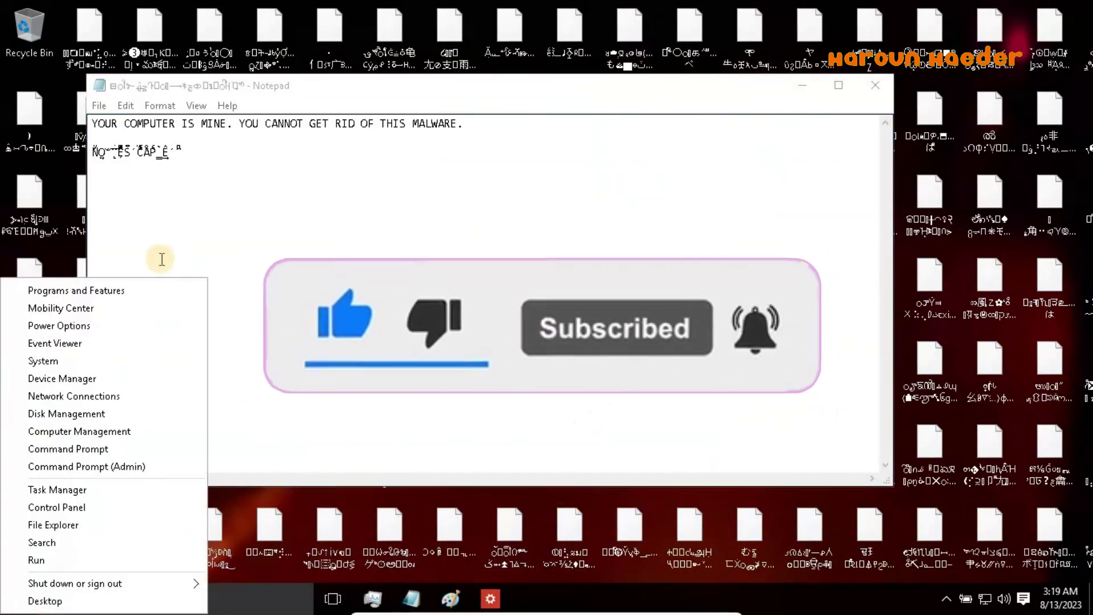
left_click(285, 242)
right_click(285, 242)
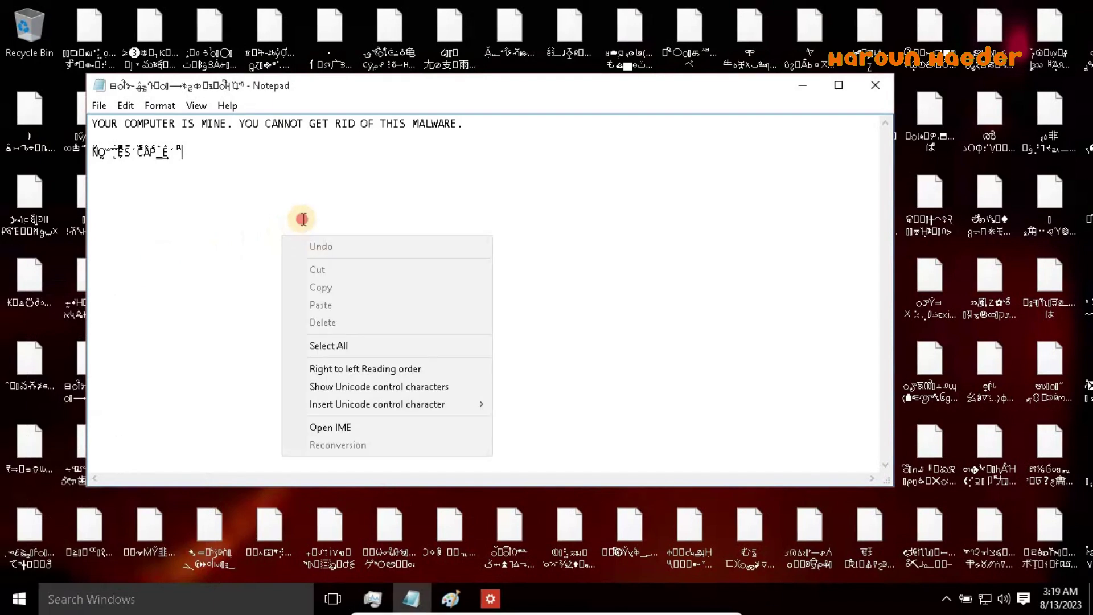
right_click(220, 179)
left_click(163, 108)
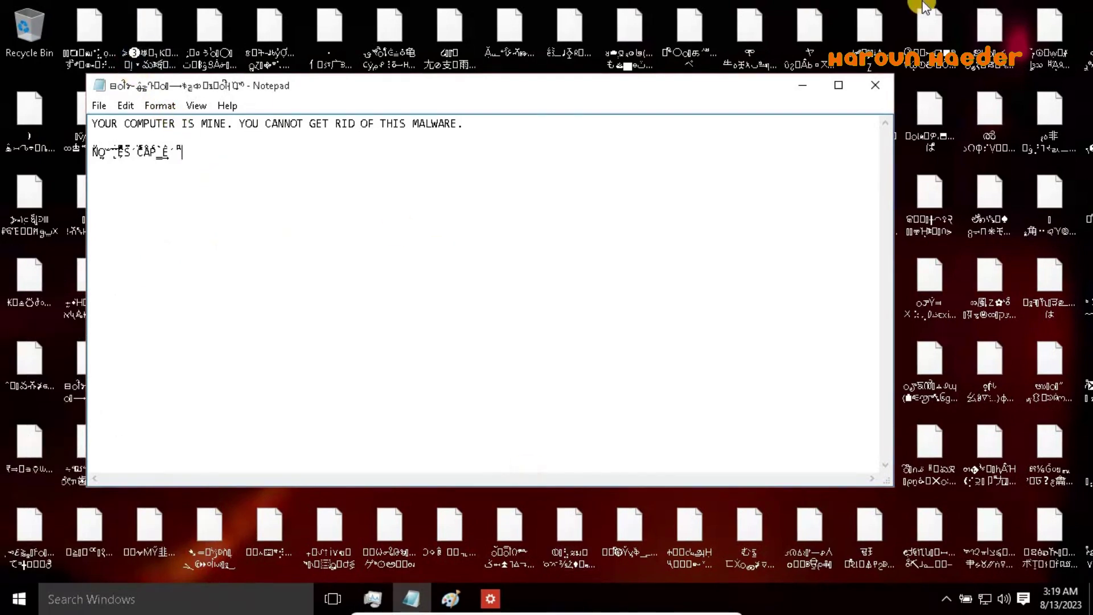
right_click(811, 85)
left_click(798, 81)
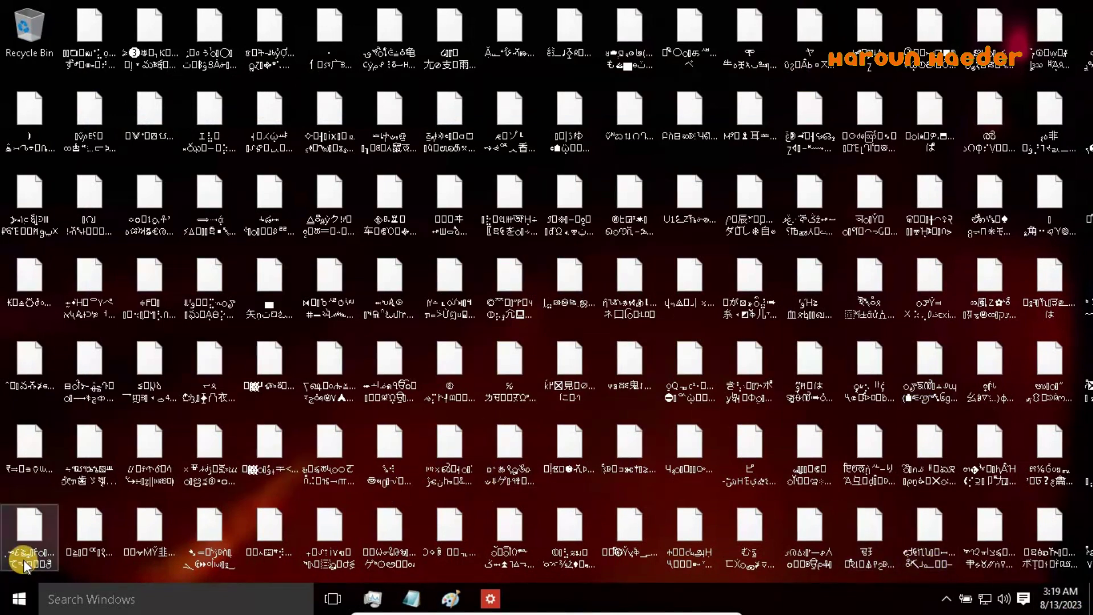
Browse the Start menu's All apps list and expand Windows Accessories
left_click(11, 598)
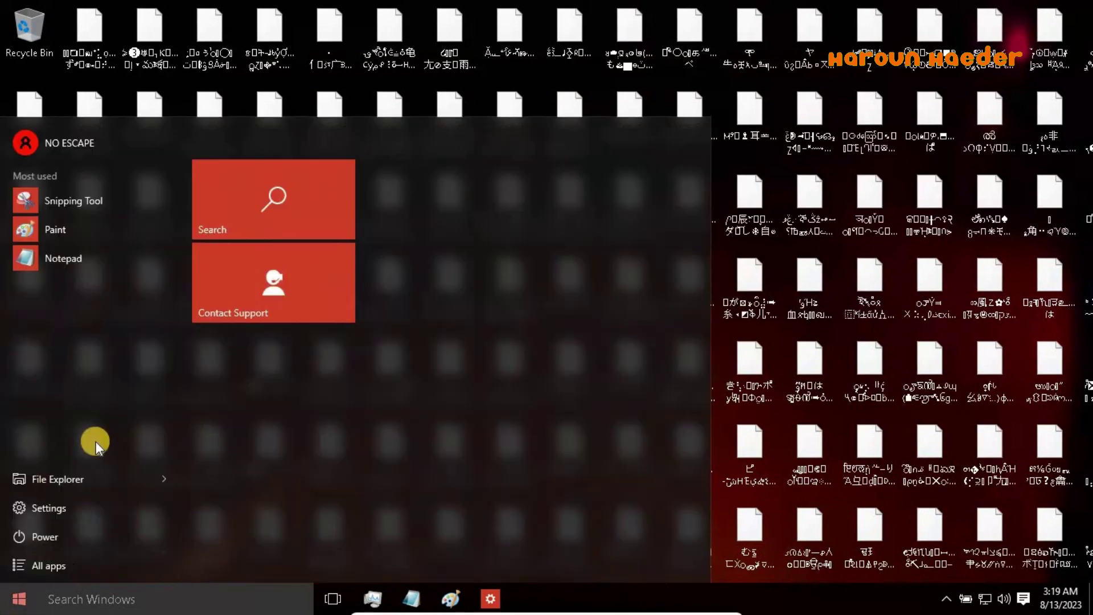
left_click(69, 562)
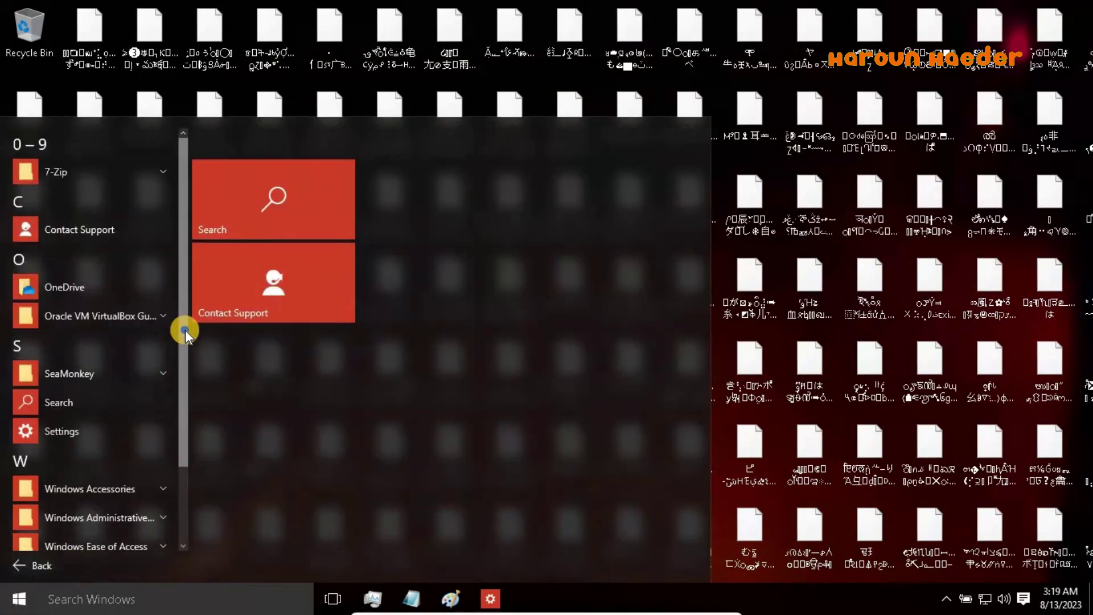
scroll(147, 409, "down", 2)
left_click(118, 390)
scroll(93, 308, "down", 2)
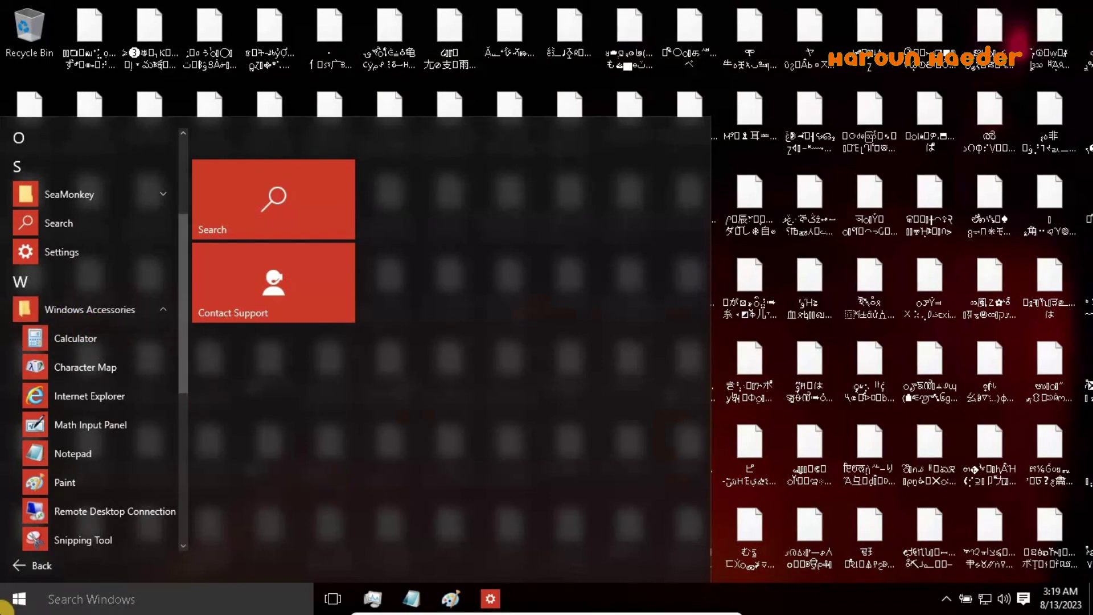
Show the desktop via the Win+X menu, then reopen that power-user menu
right_click(11, 604)
left_click(28, 601)
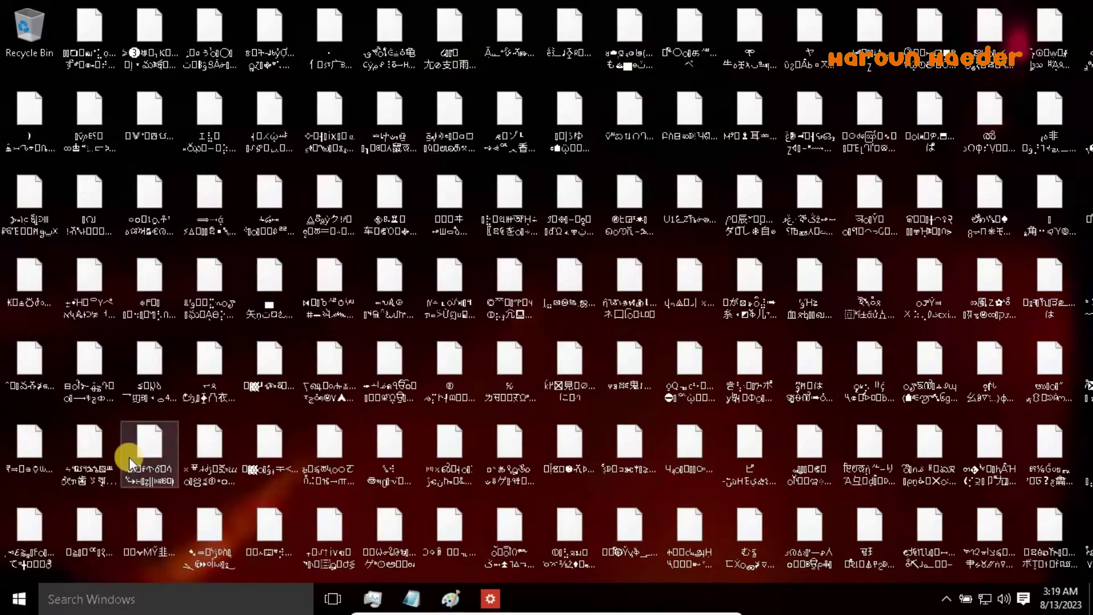
right_click(11, 600)
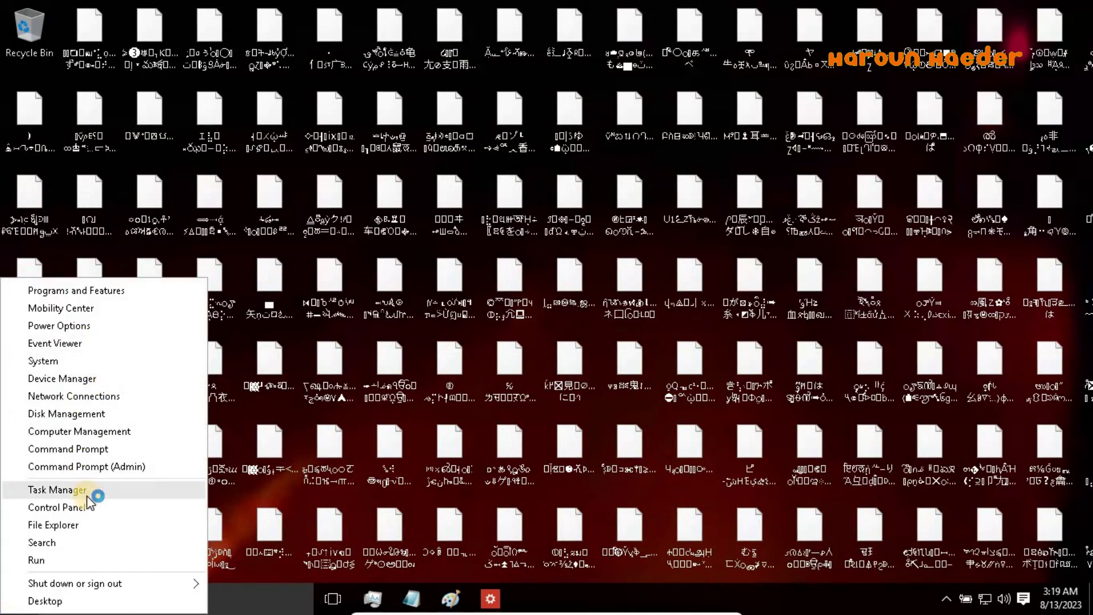
Cancel the Run dialog and compute 2015 + 8 = 2023 on a spawned calculator
left_click(62, 559)
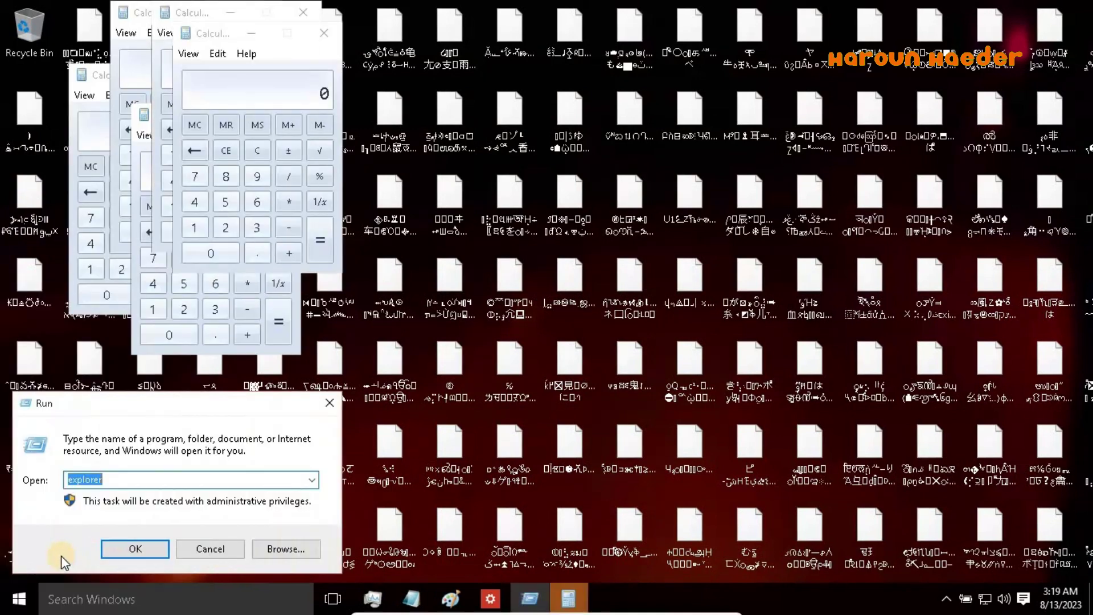
left_click(237, 543)
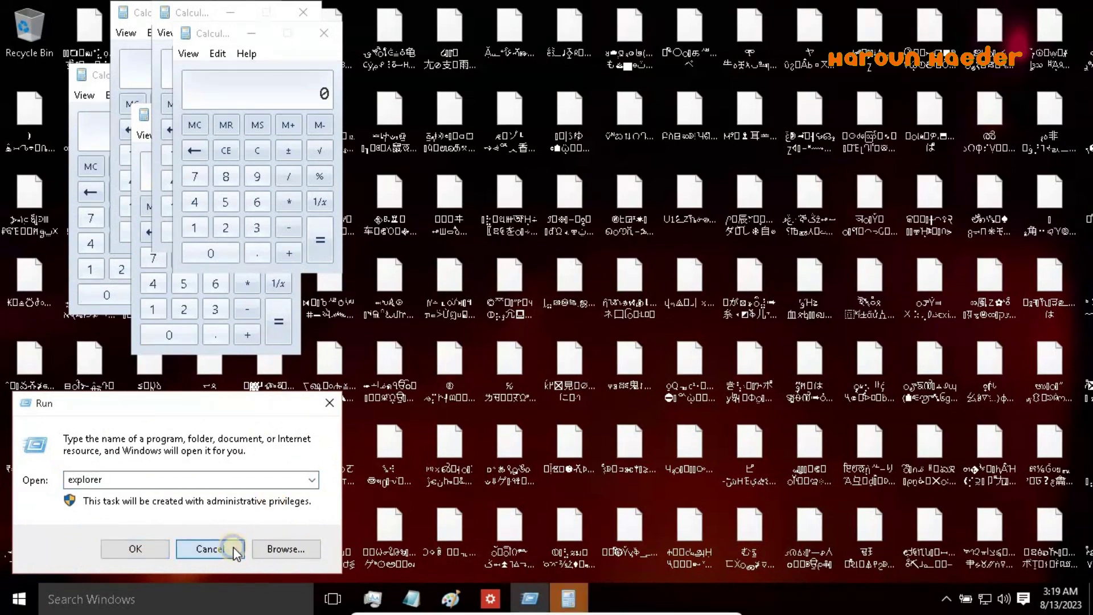
left_click(221, 228)
left_click(219, 252)
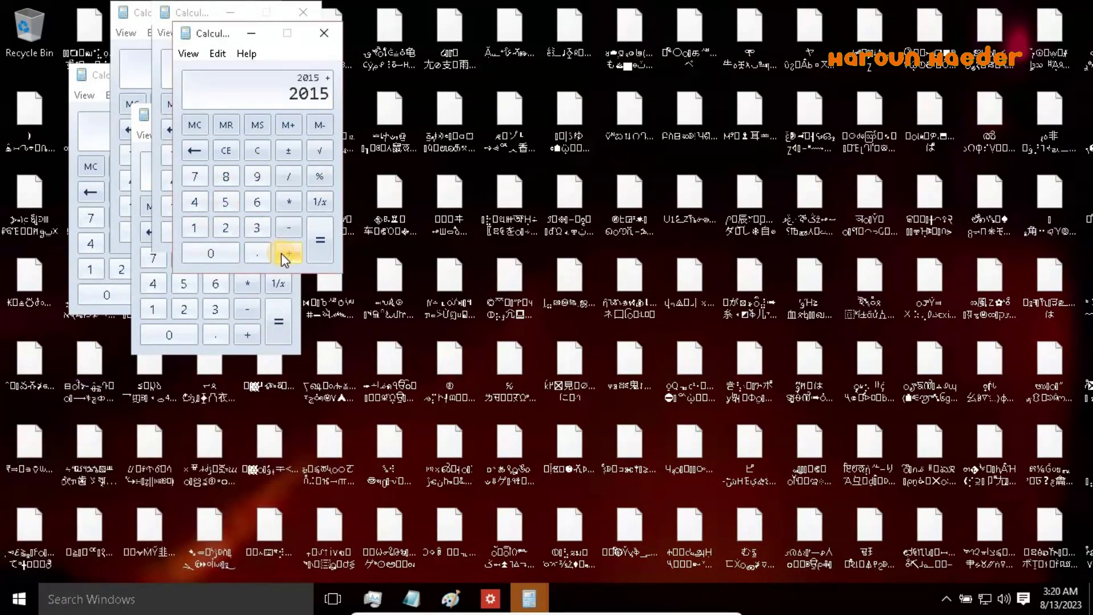
left_click(226, 176)
left_click(313, 244)
Close the stacked Calculator windows, adding 3 on one before closing the last
left_click(321, 29)
left_click(264, 17)
left_click(223, 75)
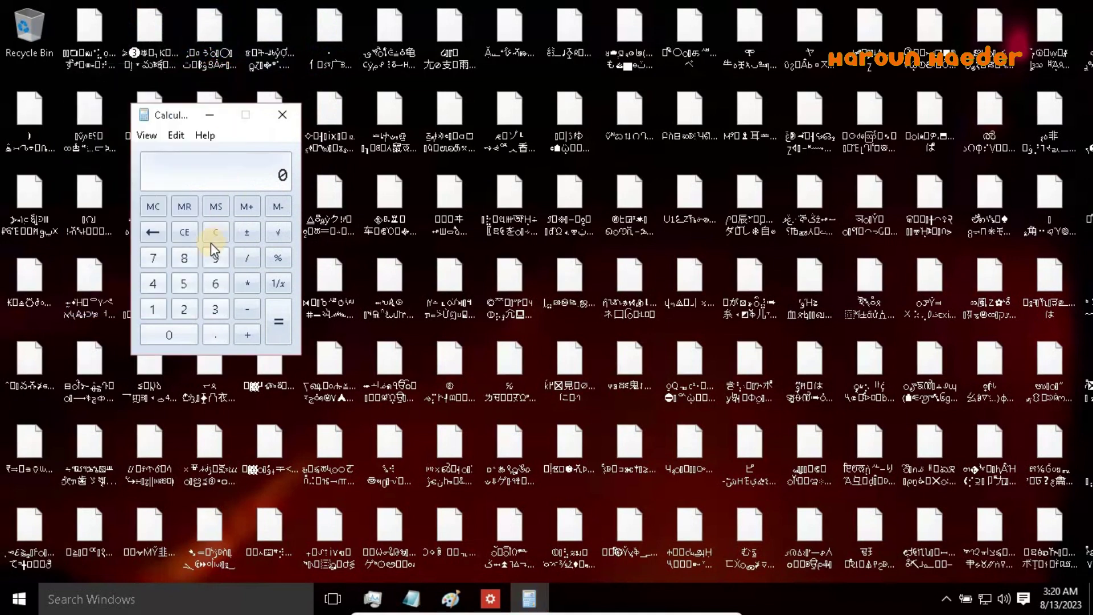
left_click(246, 335)
left_click(214, 310)
left_click(267, 322)
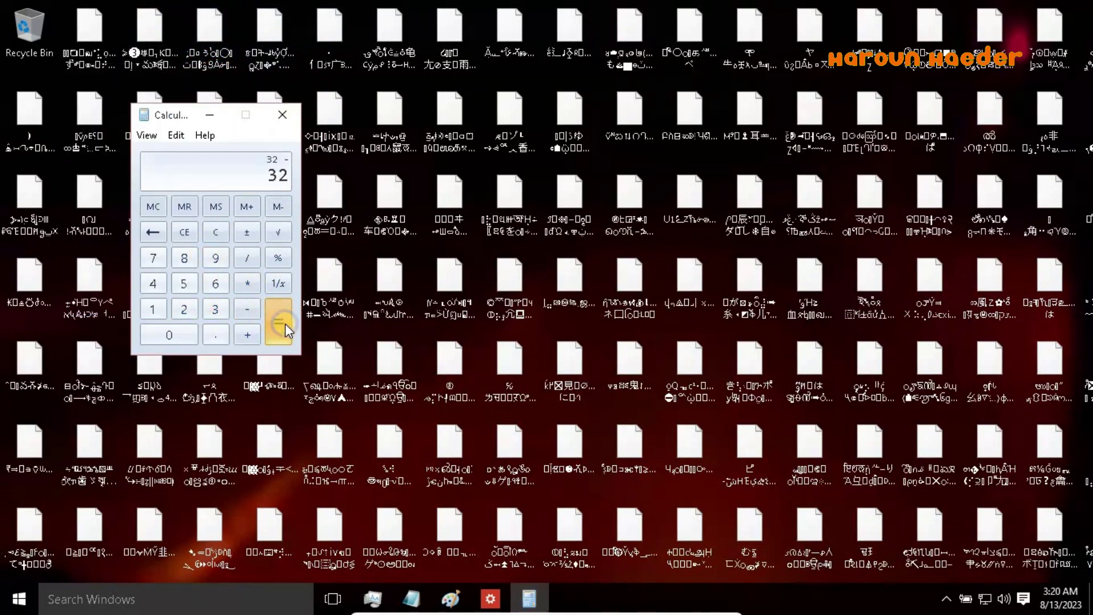
left_click(287, 116)
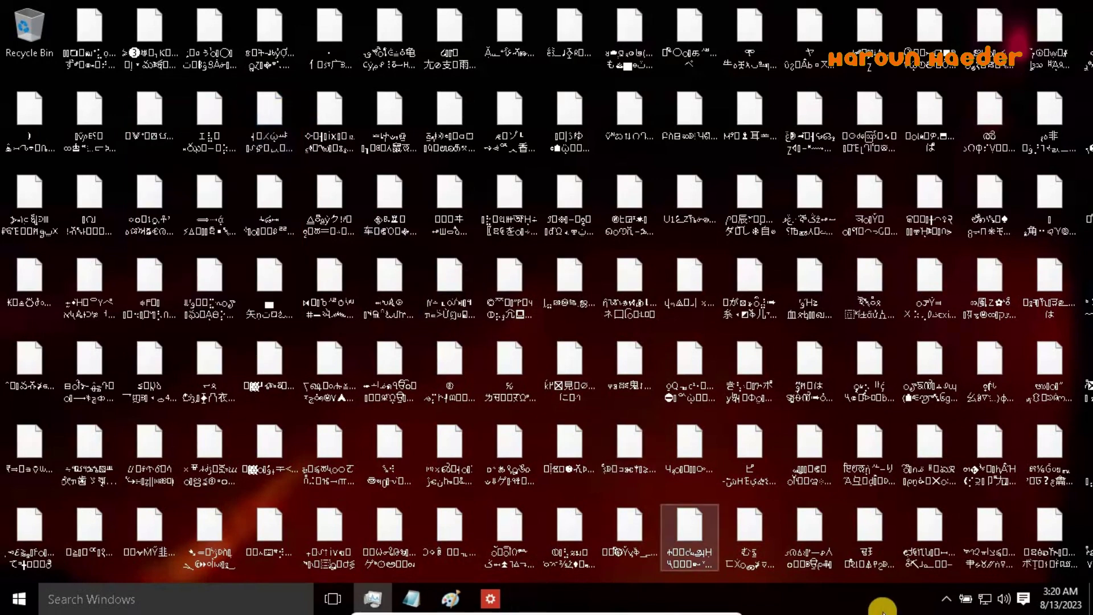
Reopen Time & Language settings and cancel the date change, leaving August 13, 2023 unchanged
left_click(946, 601)
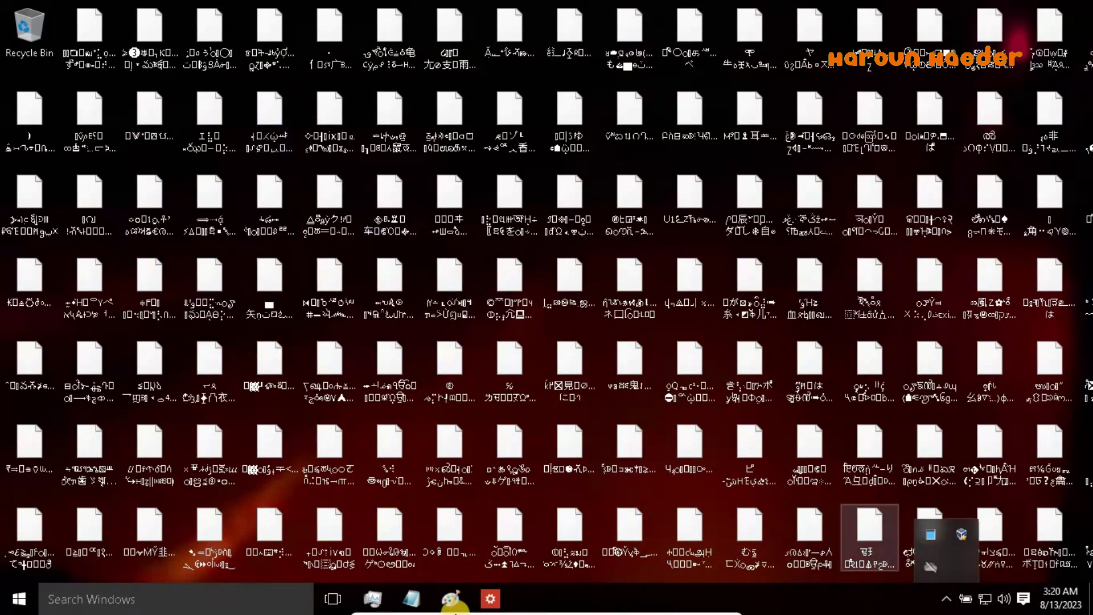
left_click(490, 598)
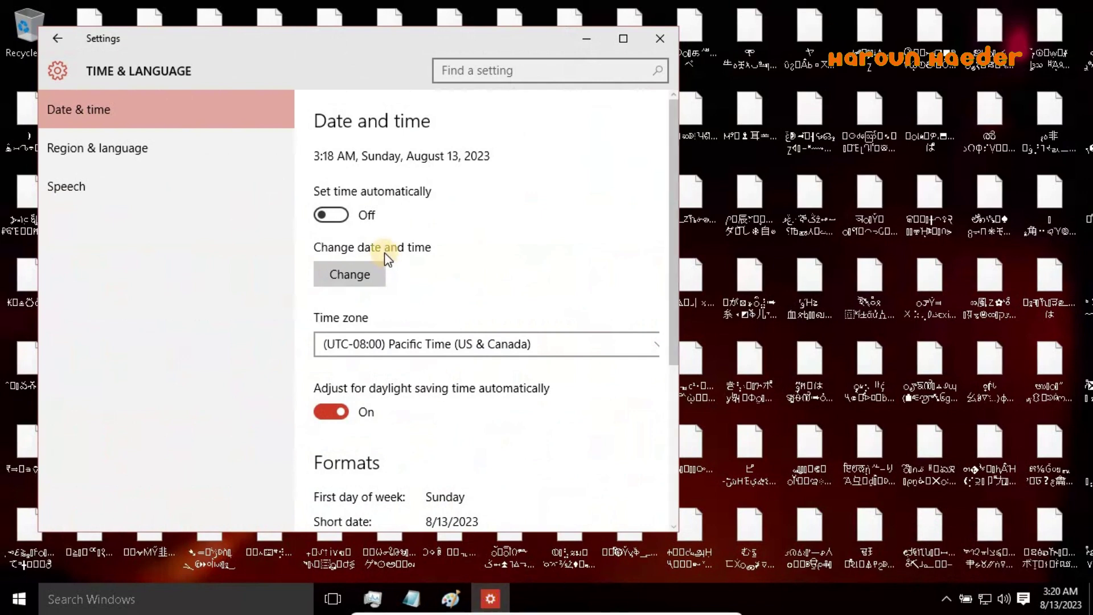
left_click(342, 276)
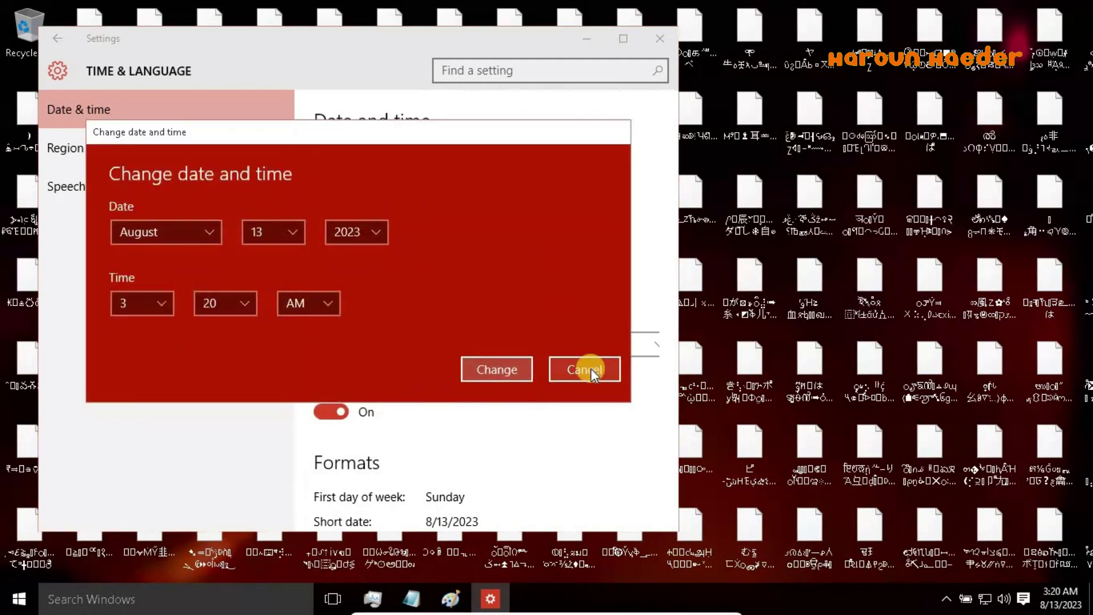
left_click(563, 367)
Close Settings, then expand SeaMonkey in the Start menu's All apps list
left_click(660, 39)
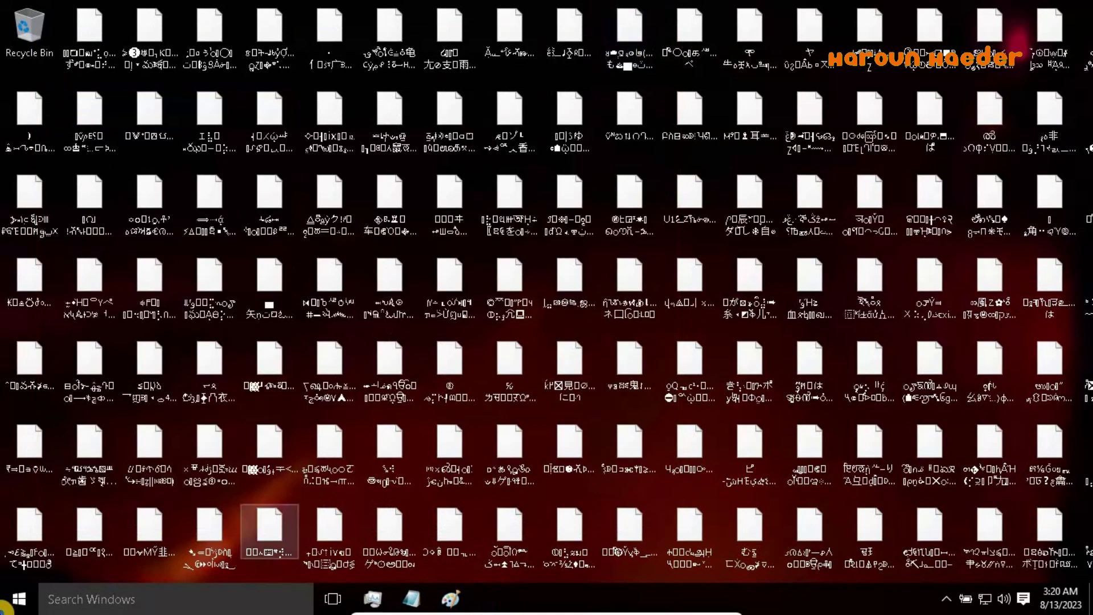
key("super")
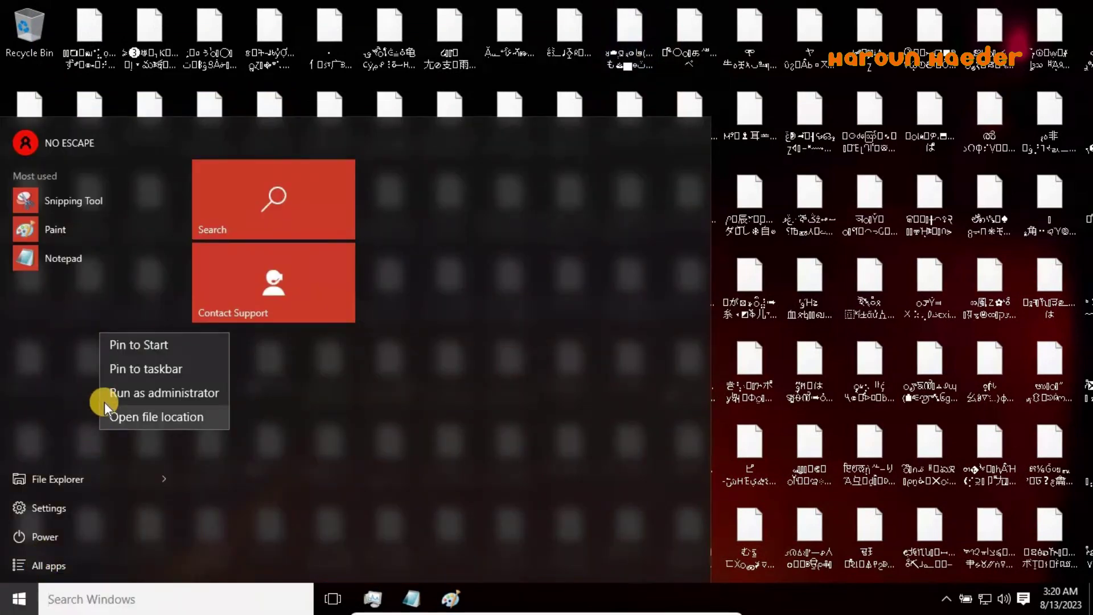
left_click(46, 566)
left_click(46, 569)
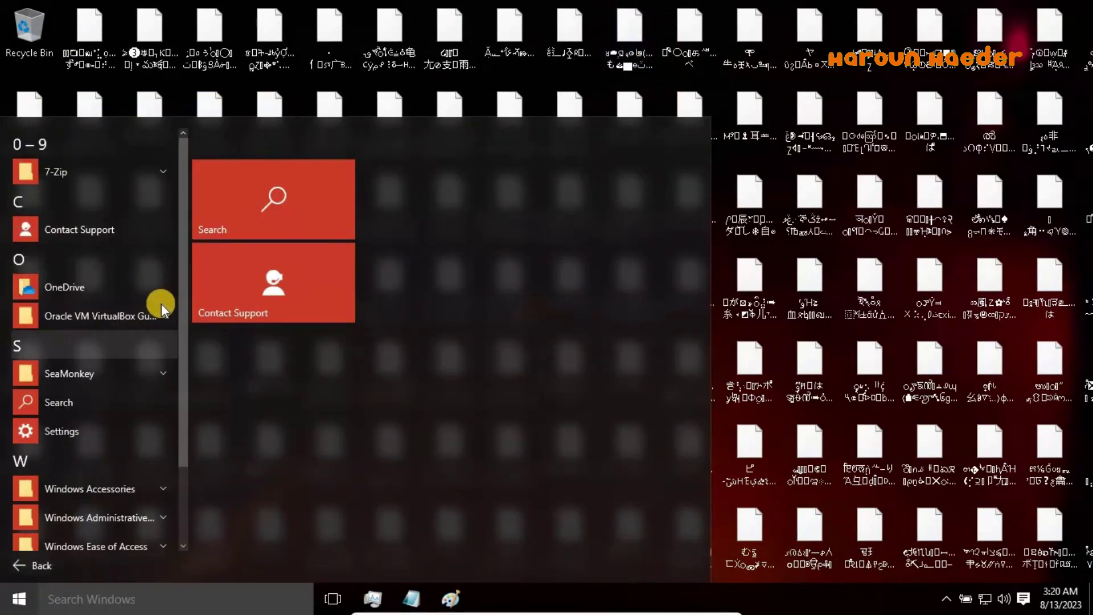
left_click(126, 373)
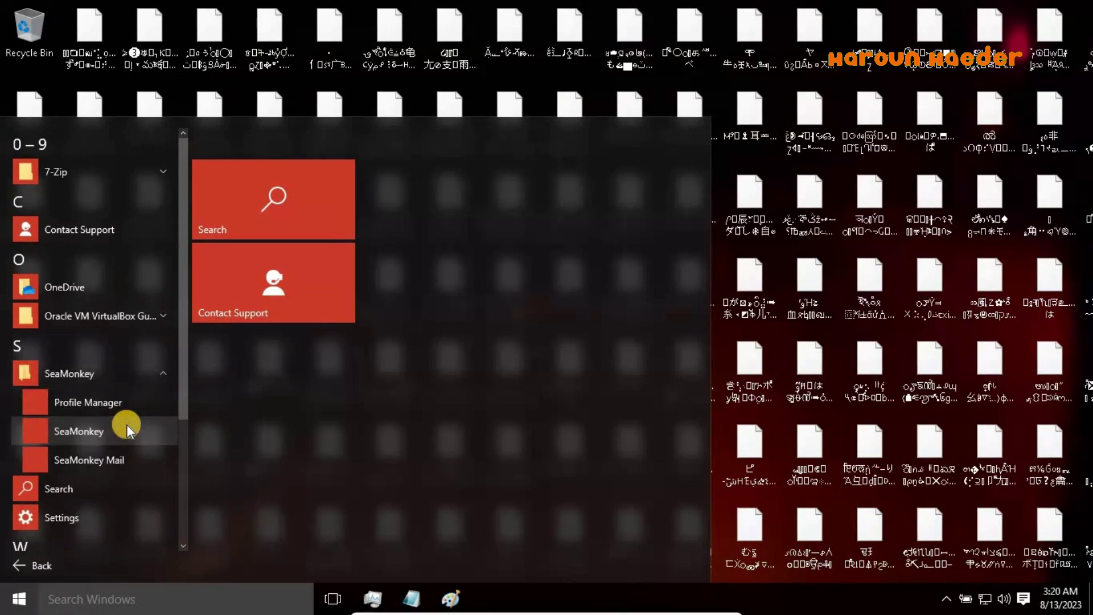
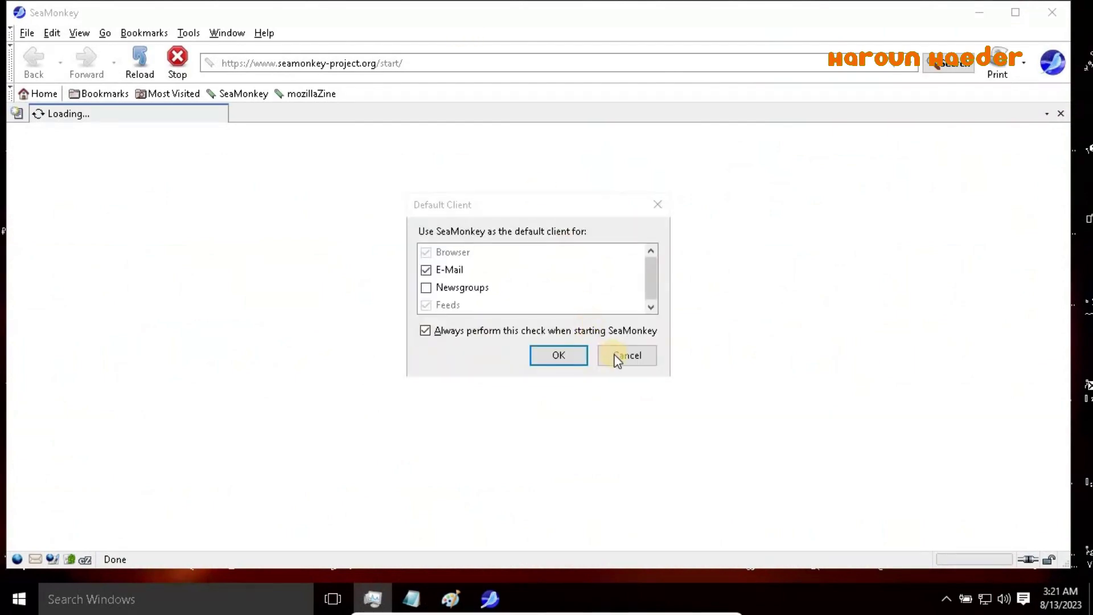
Dismiss the default-client prompt and go to the GitHub profile address from the URL bar autocomplete
left_click(572, 357)
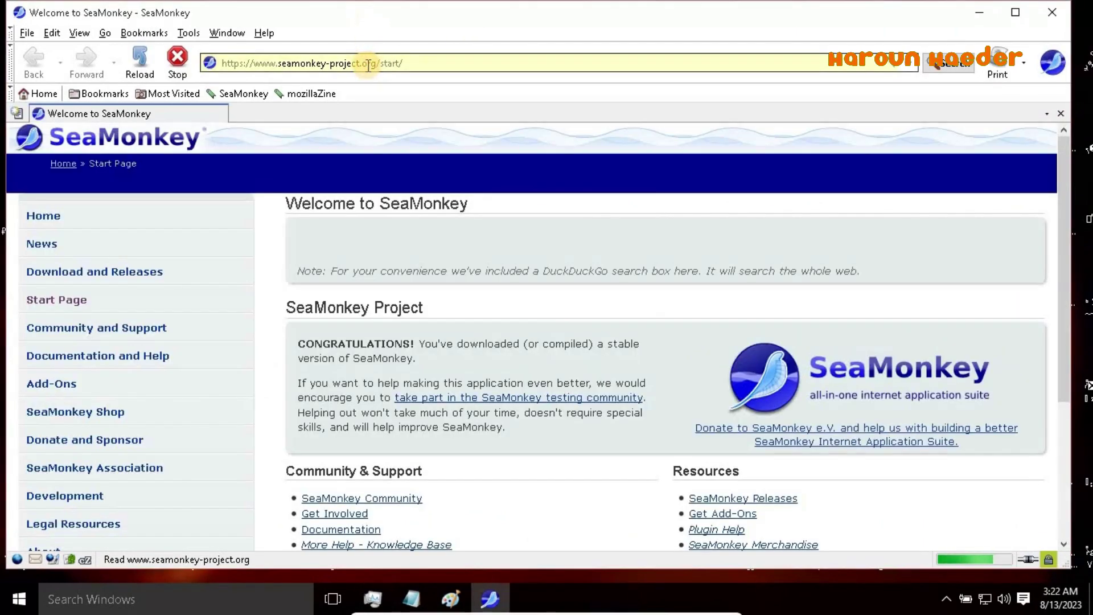
left_click(407, 64)
type("oo")
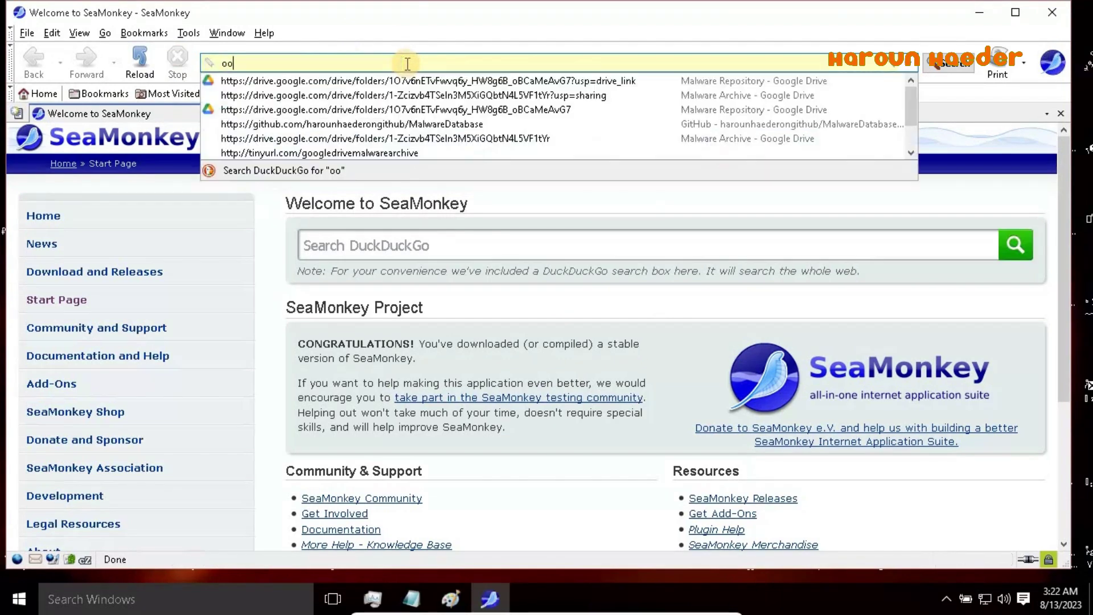
type("eo")
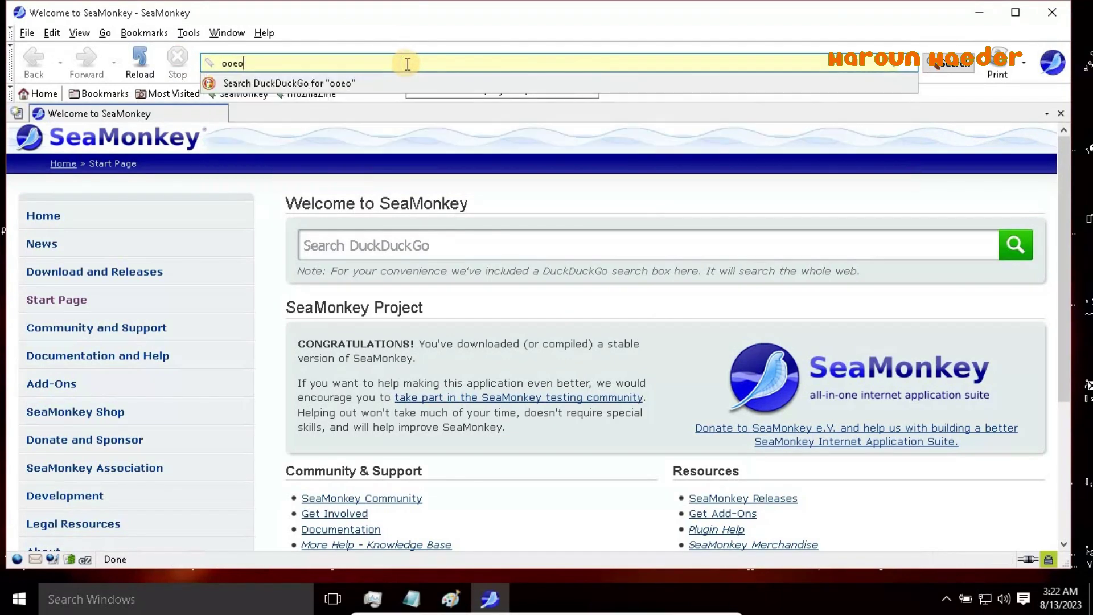
key("BackSpace")
key("BackSpace")
key("BackSpace")
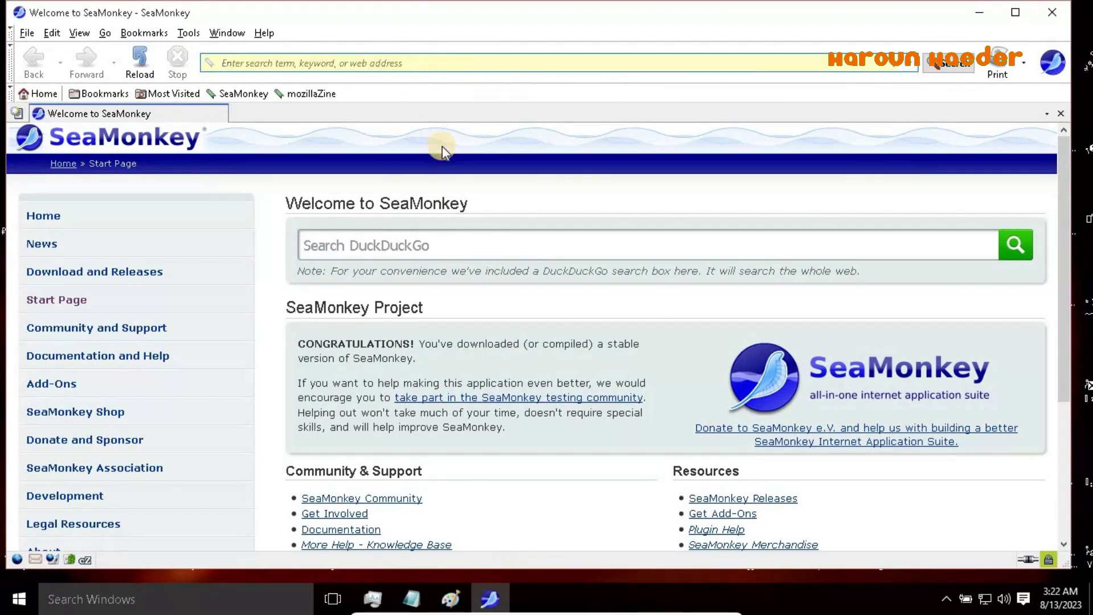
type("ha")
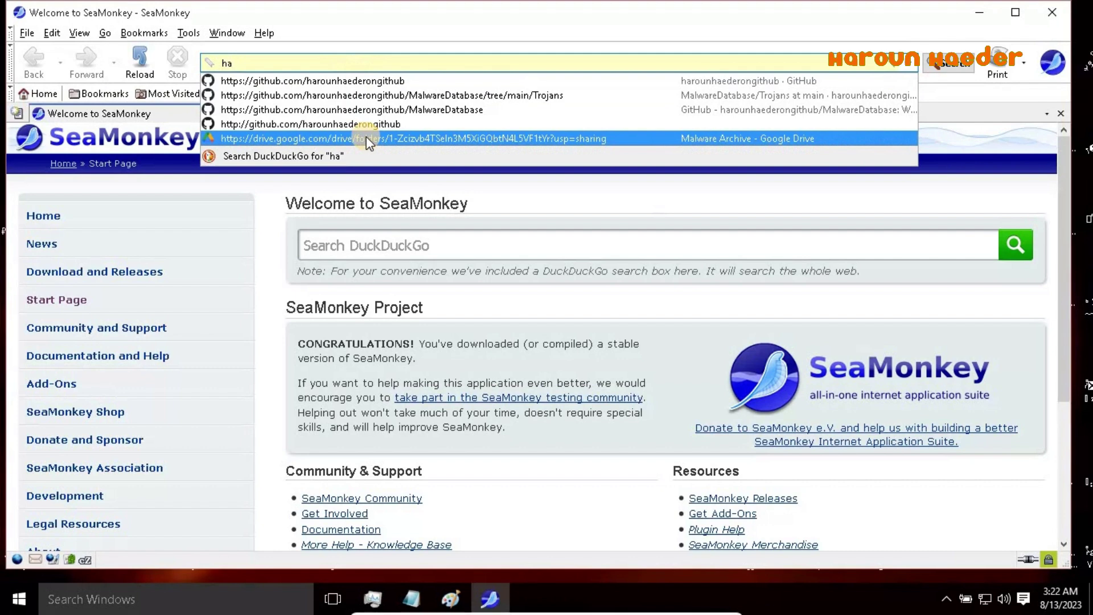
right_click(308, 87)
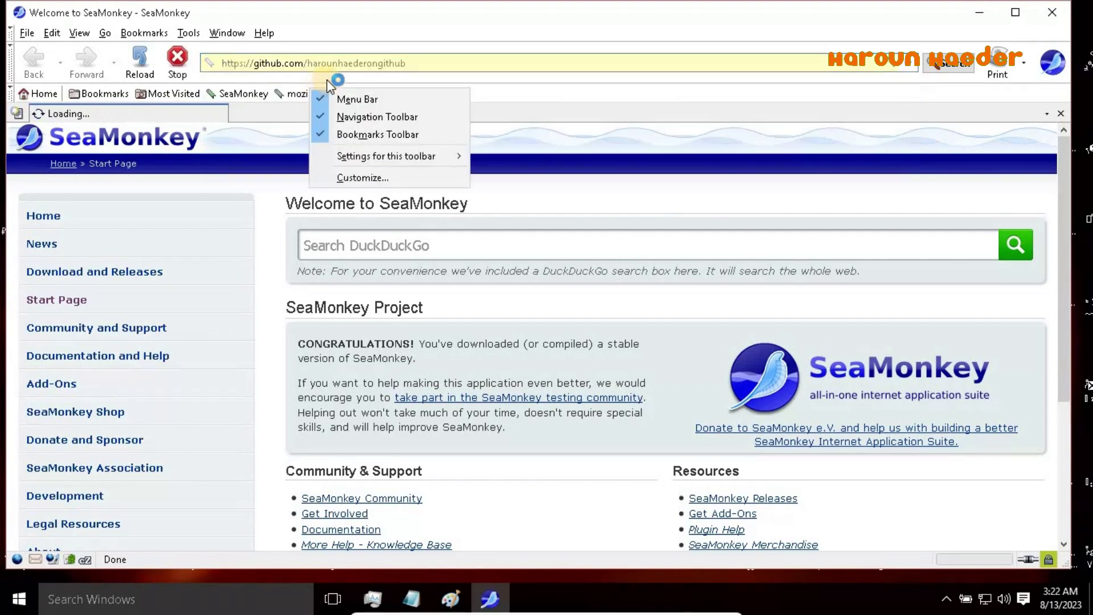
left_click(458, 73)
Copy the profile name from the GitHub address and clear the address bar
left_click_drag(411, 64, 310, 68)
key("super+c")
right_click(310, 68)
left_click(344, 112)
key("BackSpace")
key("BackSpace")
key("BackSpace")
key("BackSpace")
key("BackSpace")
key("BackSpace")
key("BackSpace")
key("BackSpace")
key("BackSpace")
key("BackSpace")
key("BackSpace")
key("BackSpace")
key("BackSpace")
key("BackSpace")
key("BackSpace")
key("BackSpace")
key("BackSpace")
key("BackSpace")
key("BackSpace")
key("BackSpace")
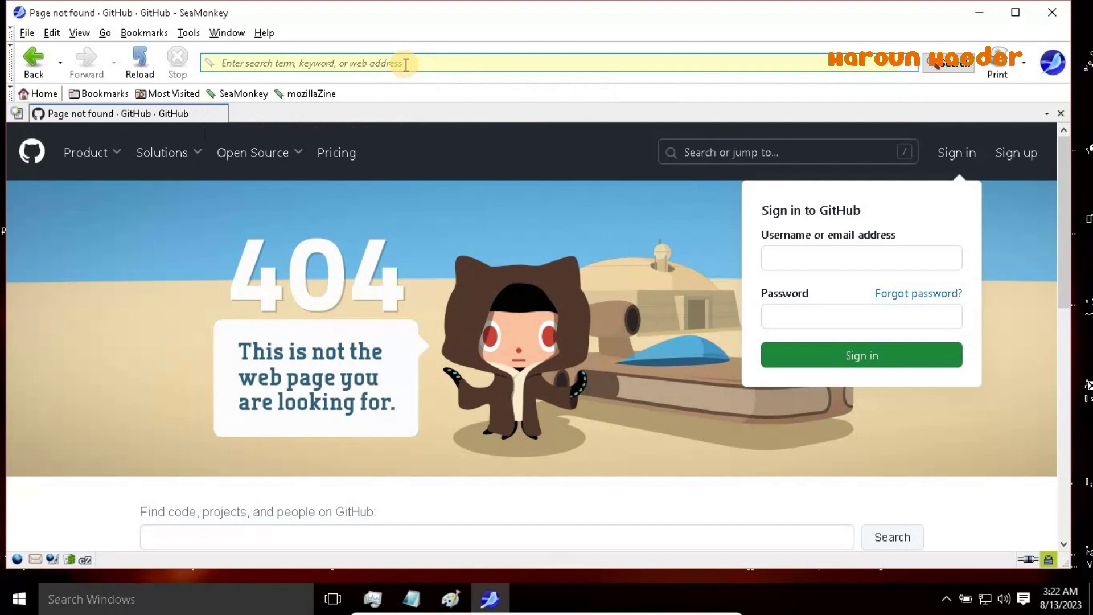
Start a DuckDuckGo search for d, then replace the query with the pasted profile name
type("d")
right_click(323, 173)
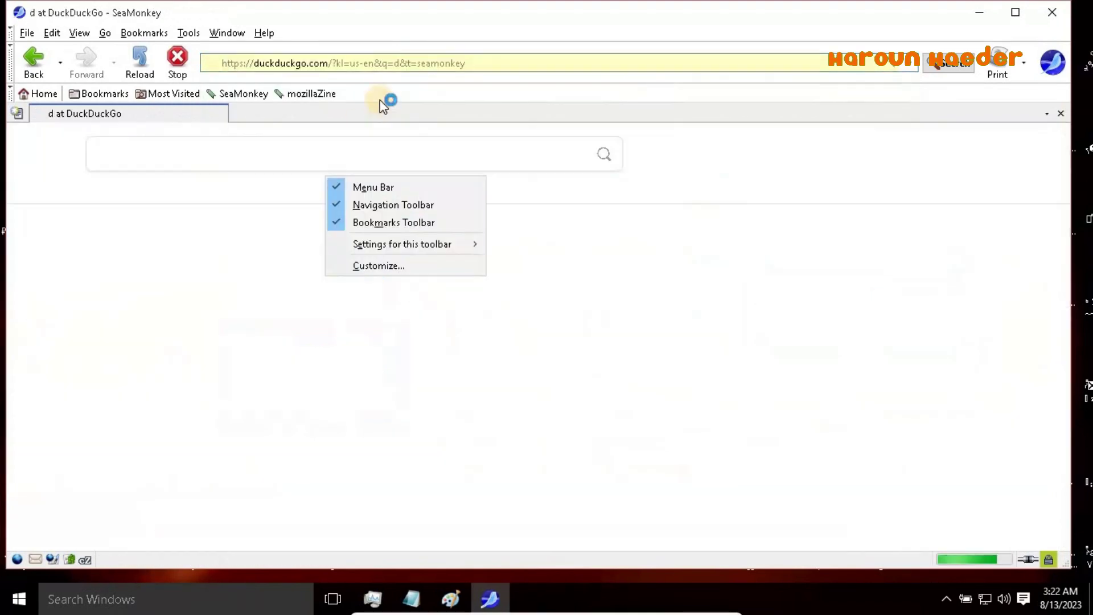
left_click(288, 190)
key("BackSpace")
right_click(271, 157)
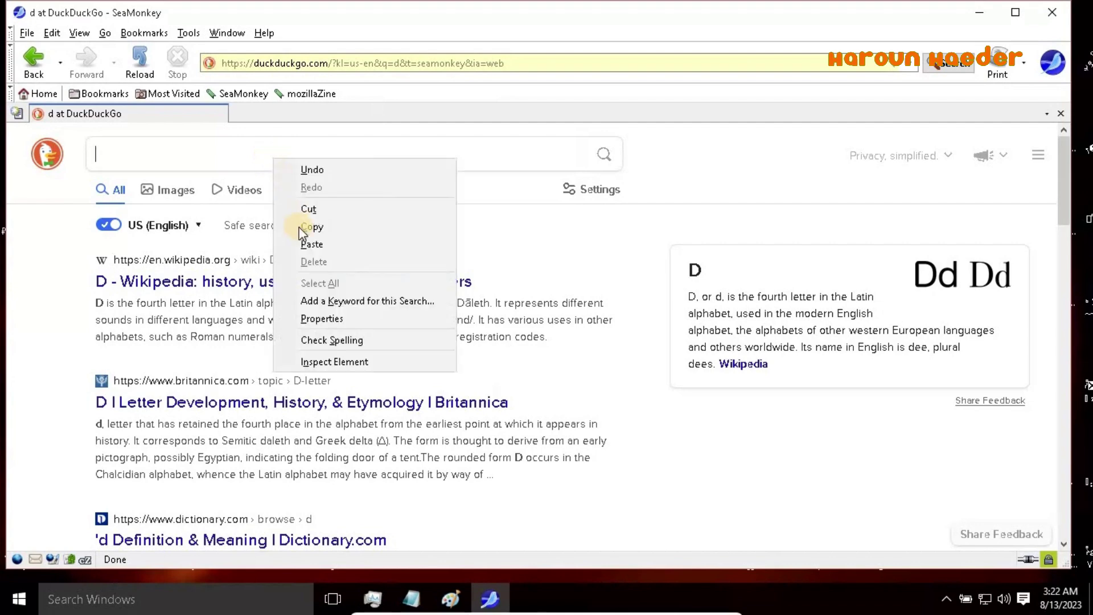
left_click(305, 243)
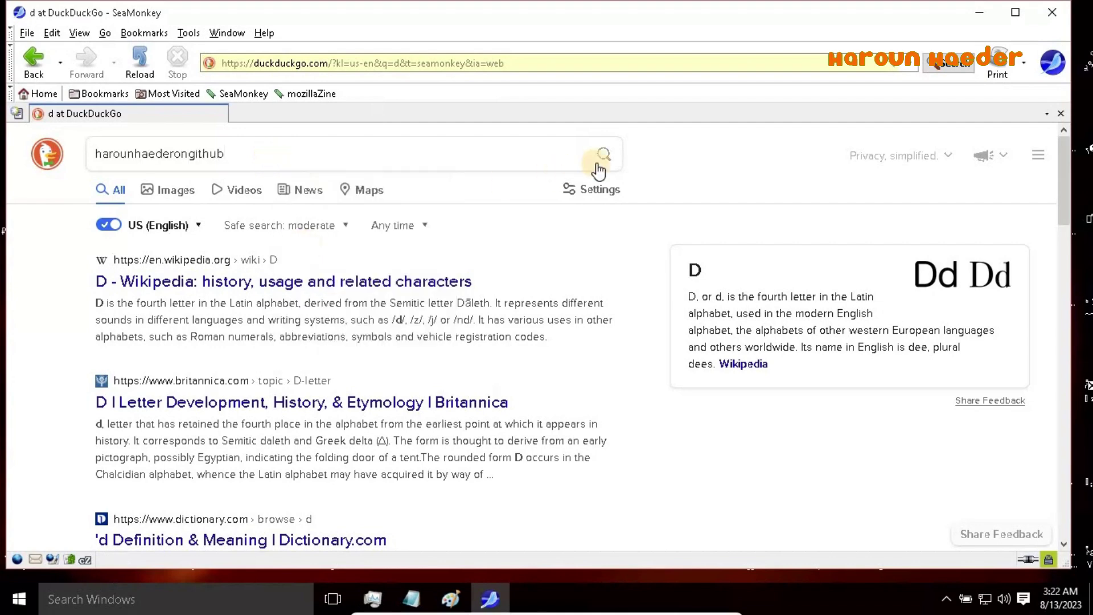
Trim the query's trailing part, search for the creator's name, and close SeaMonkey
right_click(174, 151)
right_click(244, 154)
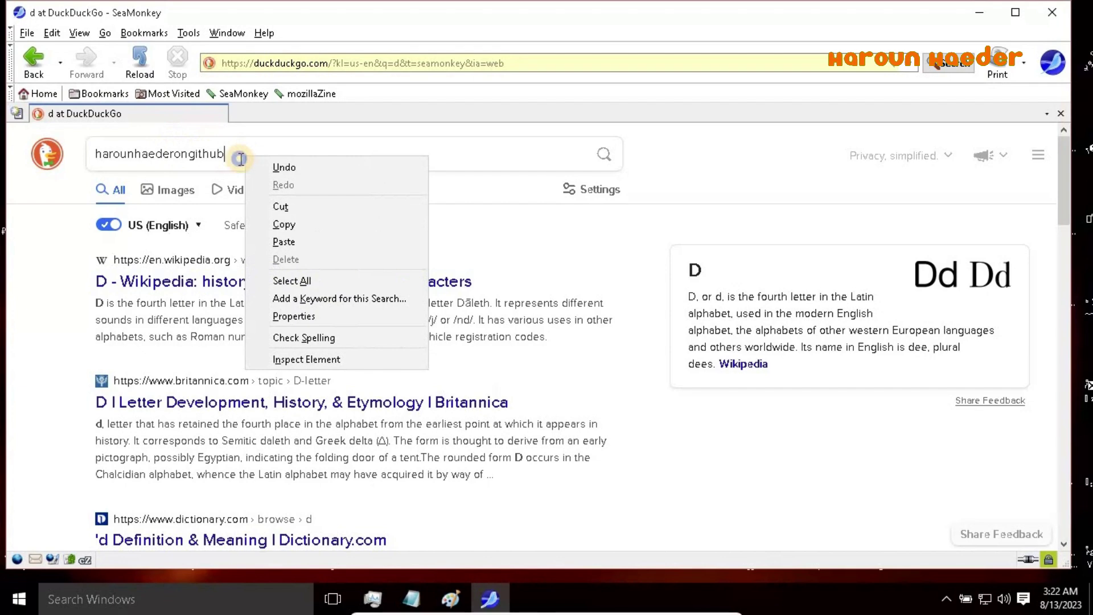
left_click(245, 154)
key("BackSpace")
key("BackSpace")
key("BackSpace")
key("BackSpace")
key("BackSpace")
key("BackSpace")
key("BackSpace")
key("BackSpace")
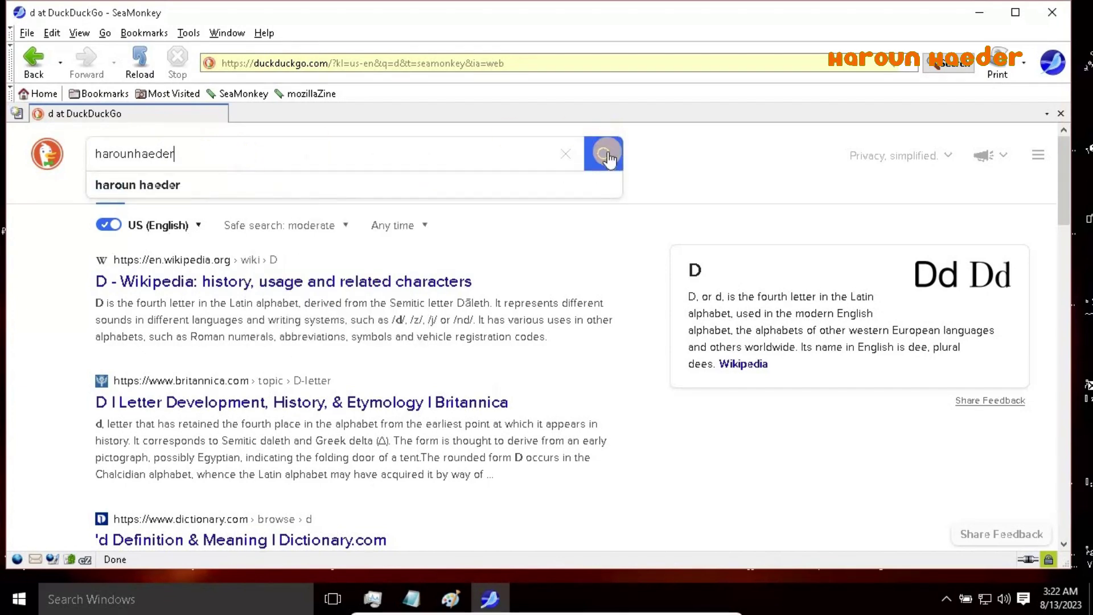
left_click(604, 153)
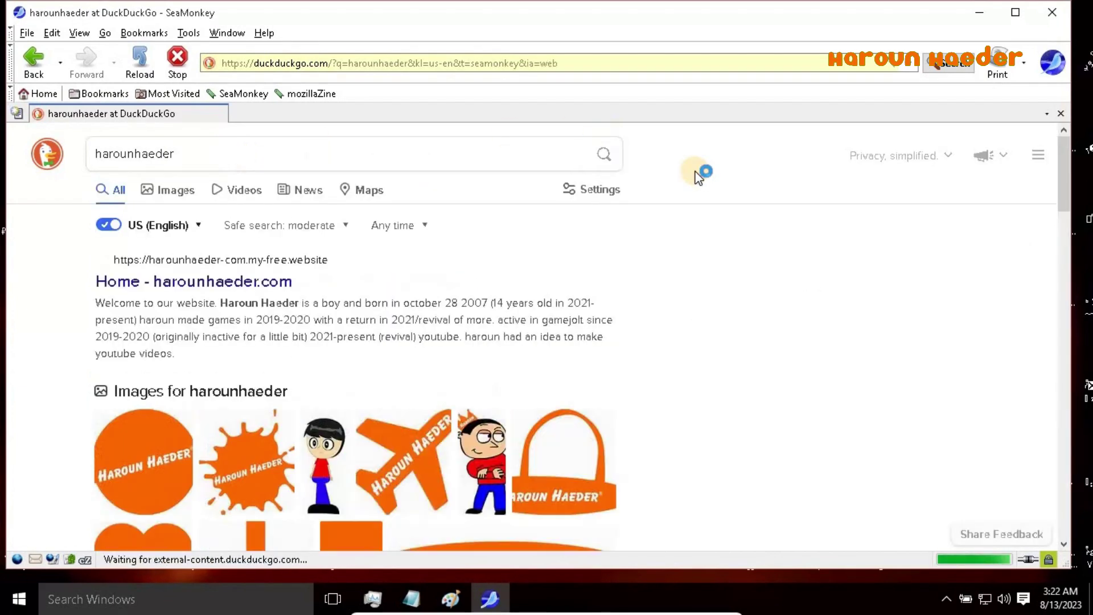
left_click_drag(1063, 262, 1049, 176)
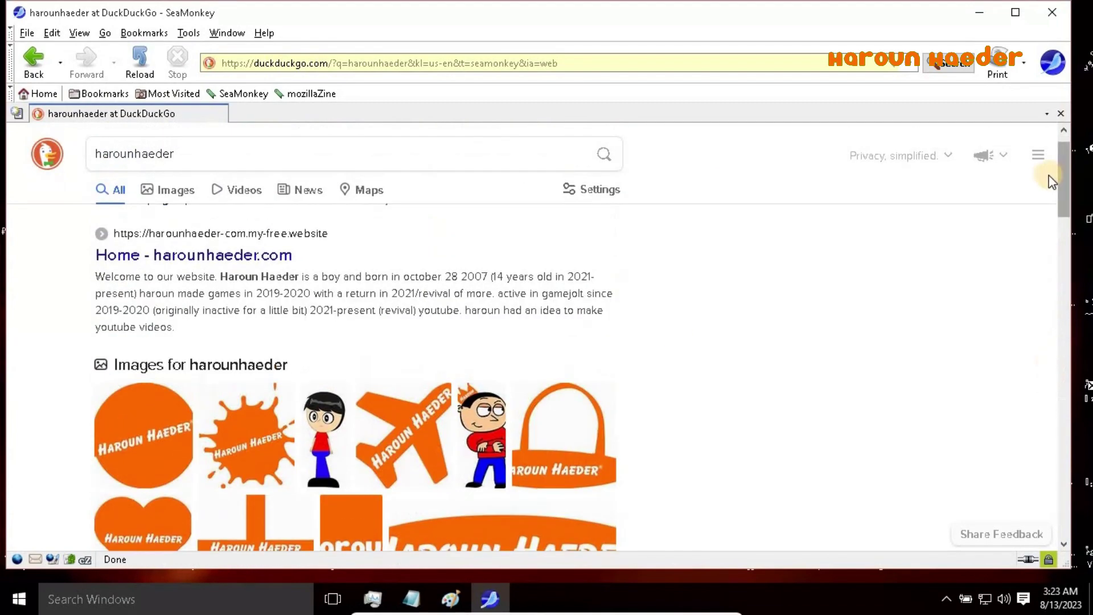
left_click(1052, 12)
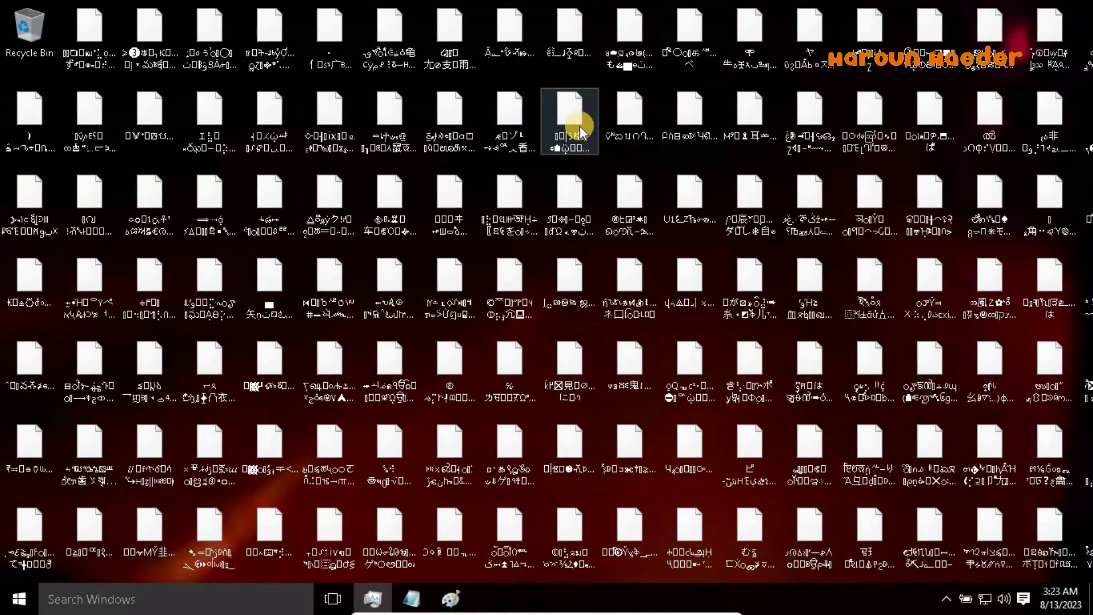
Browse the taskbar calendar to September 18, 2023
left_click(1047, 596)
left_click(1062, 292)
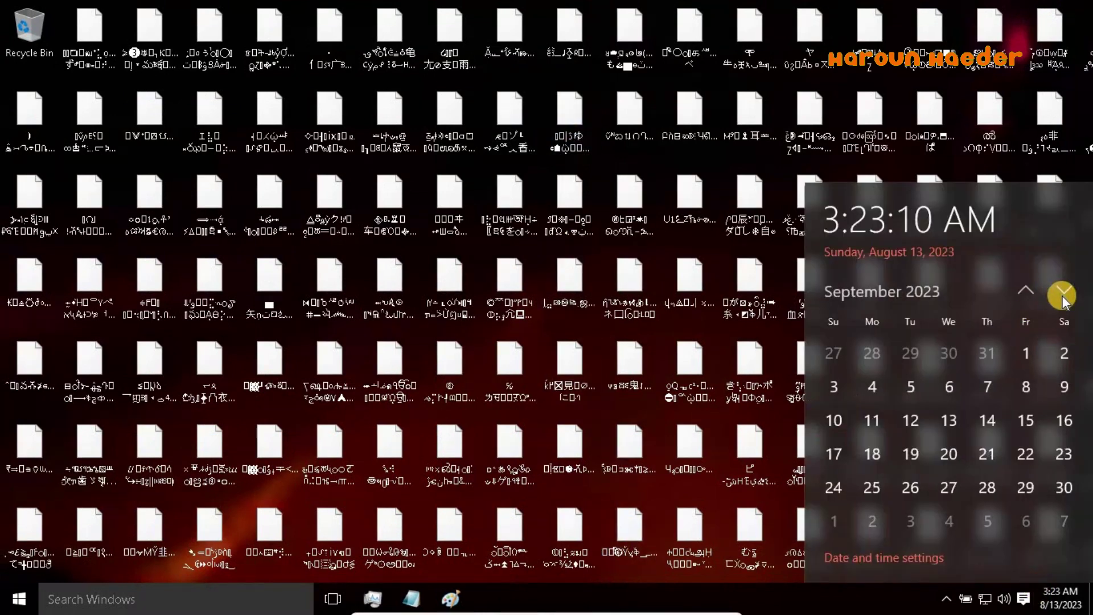
left_click(884, 455)
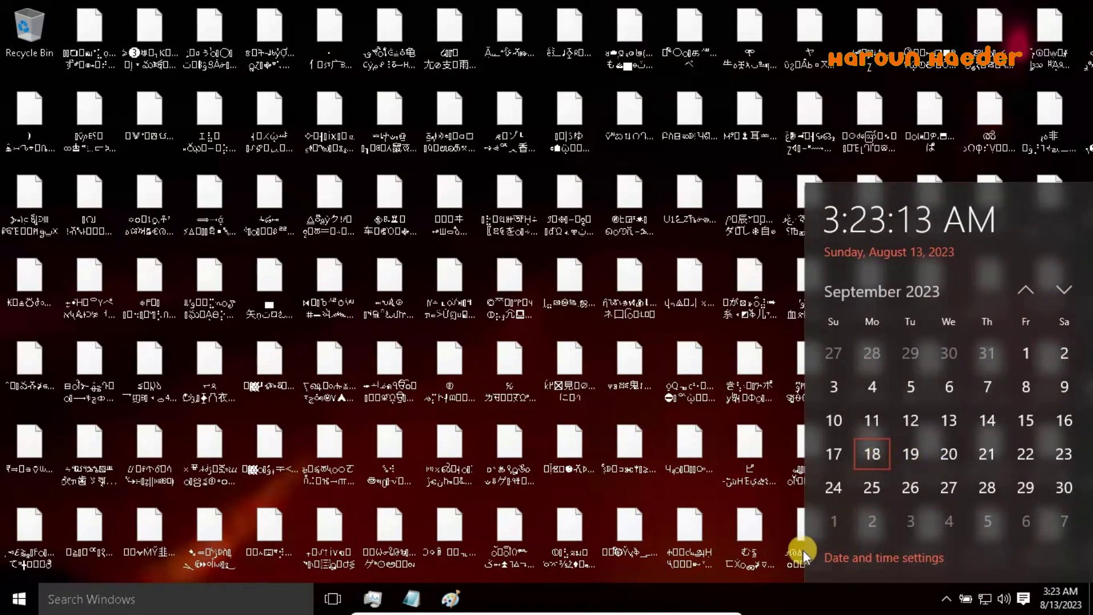
Dismiss the desktop and garbled-file shortcut menus and reveal the VirtualBox mini toolbar
right_click(794, 576)
left_click(990, 511)
right_click(991, 511)
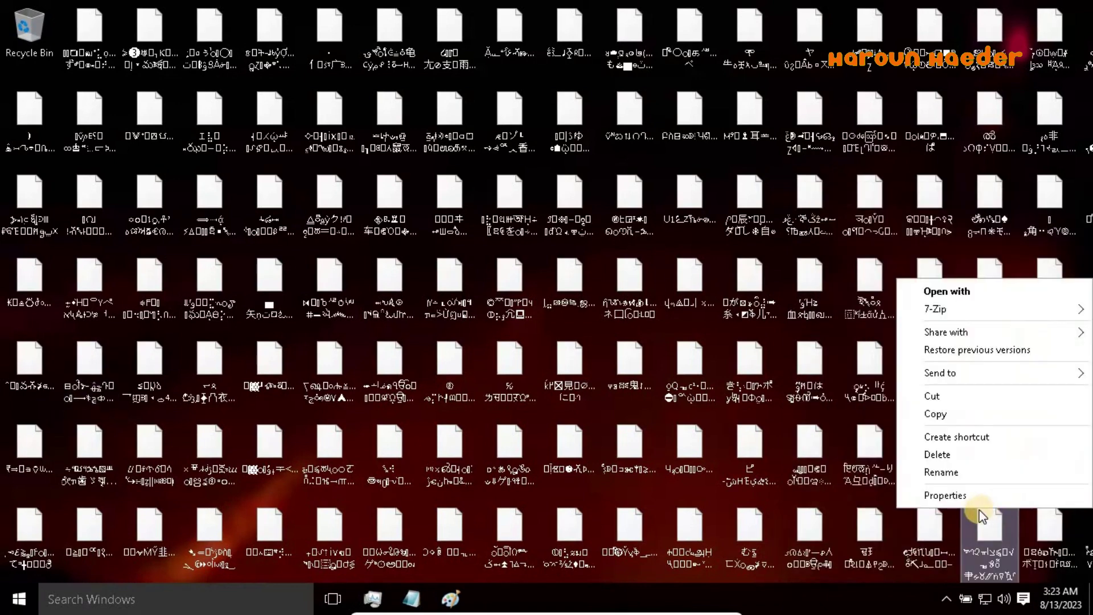
right_click(897, 594)
left_click(705, 569)
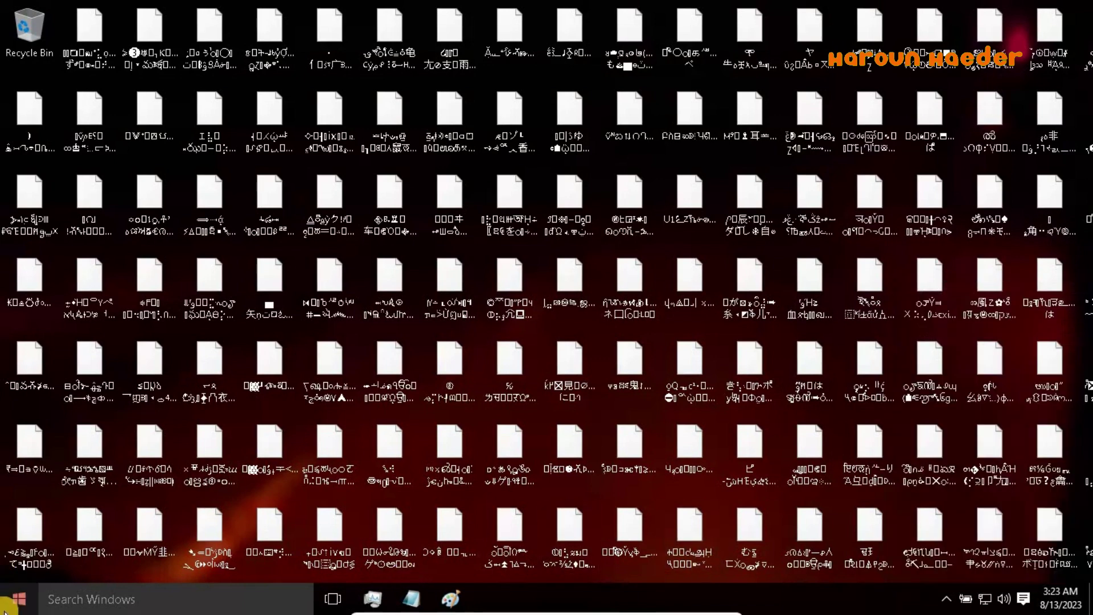
mouse_move(598, 609)
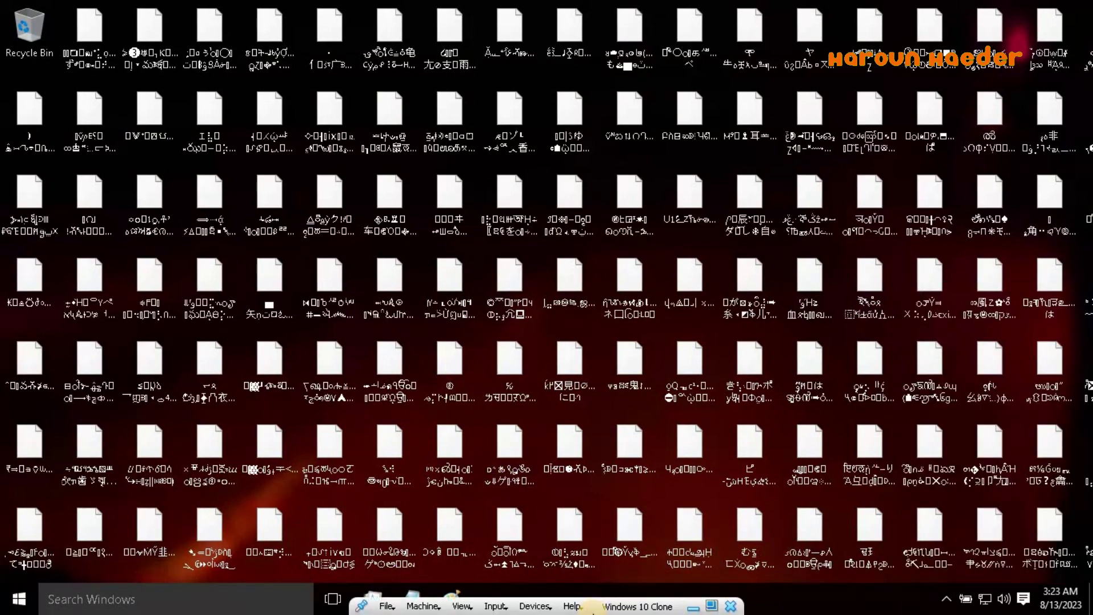
Leave the VM for the host and check the VirtualBox Manager and web browser
left_click(693, 605)
left_click(916, 589)
left_click(317, 599)
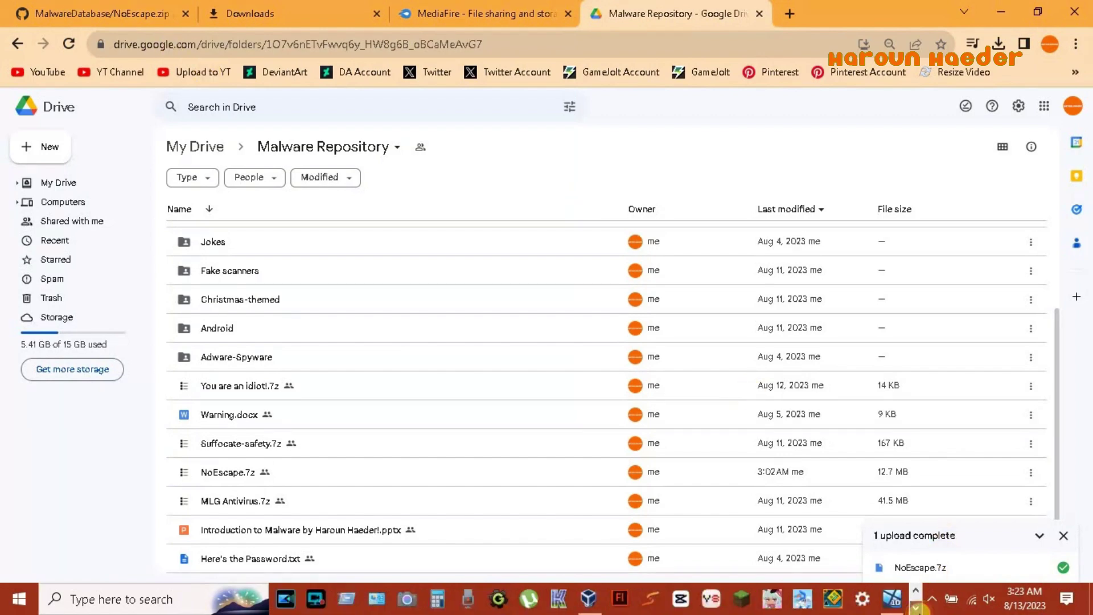
Return to the Windows 10 Clone machine, exit full screen, and open the guest's Run dialog
left_click(891, 598)
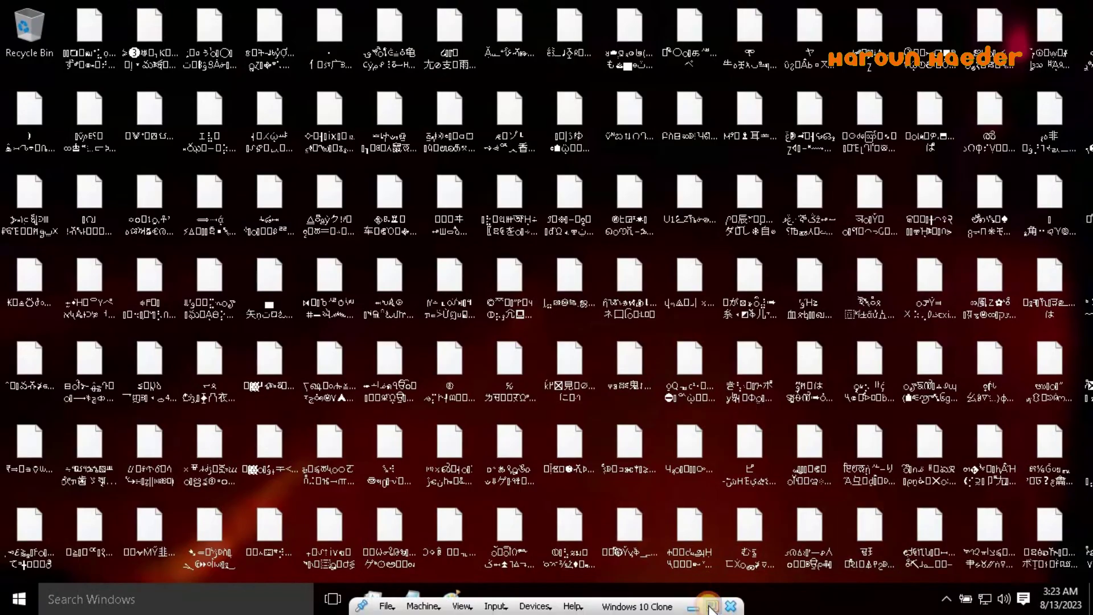
left_click(711, 605)
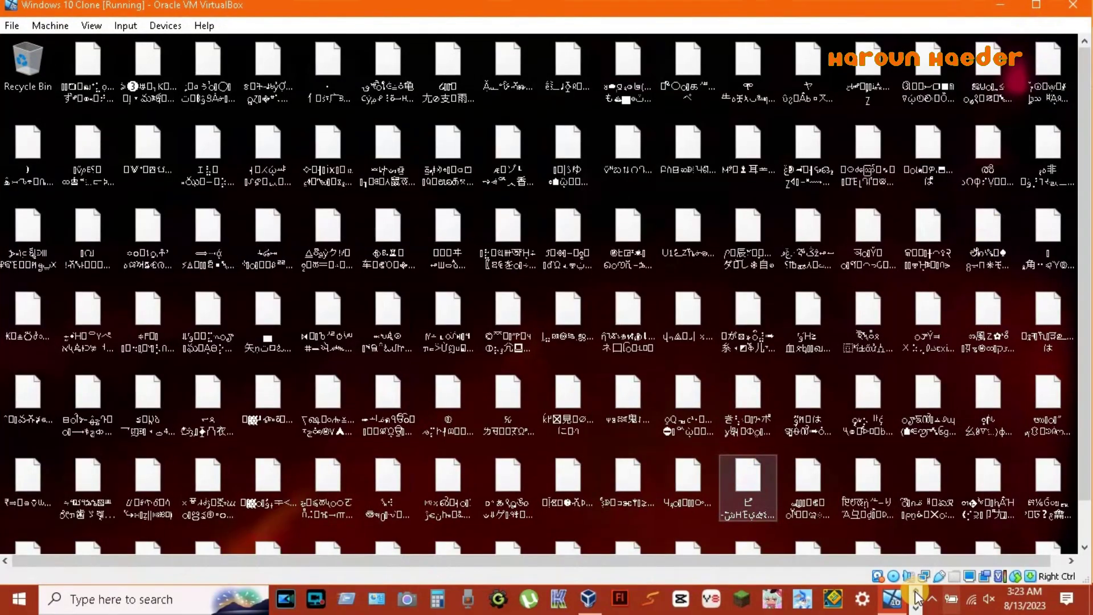
left_click(357, 608)
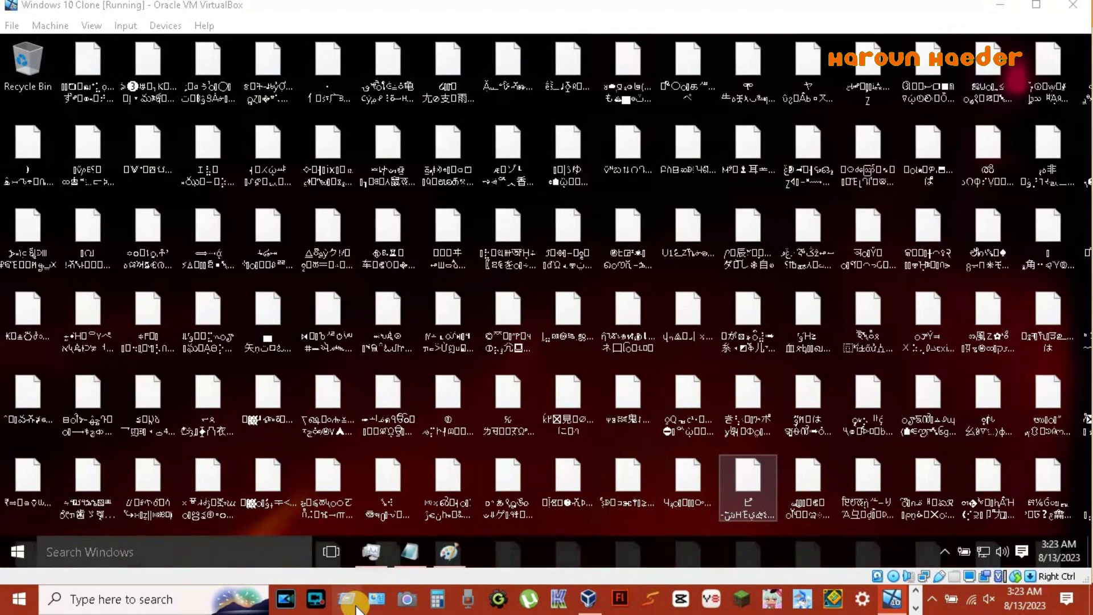
key("super+r")
Run %temp%, then type 'oh well, i guess that's it for the noescape virus on windows 10 ltsb 1507' in Notepad
type("%temp%")
key("Return")
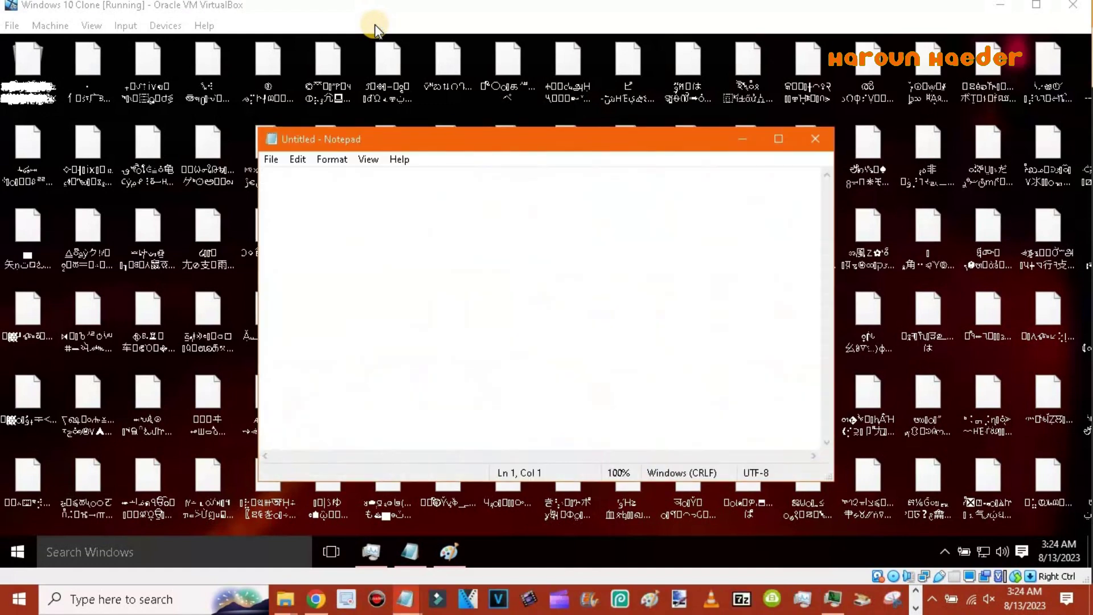
type("oh well, i guess that's it for the noescape virus on windows 10 ltsb 150")
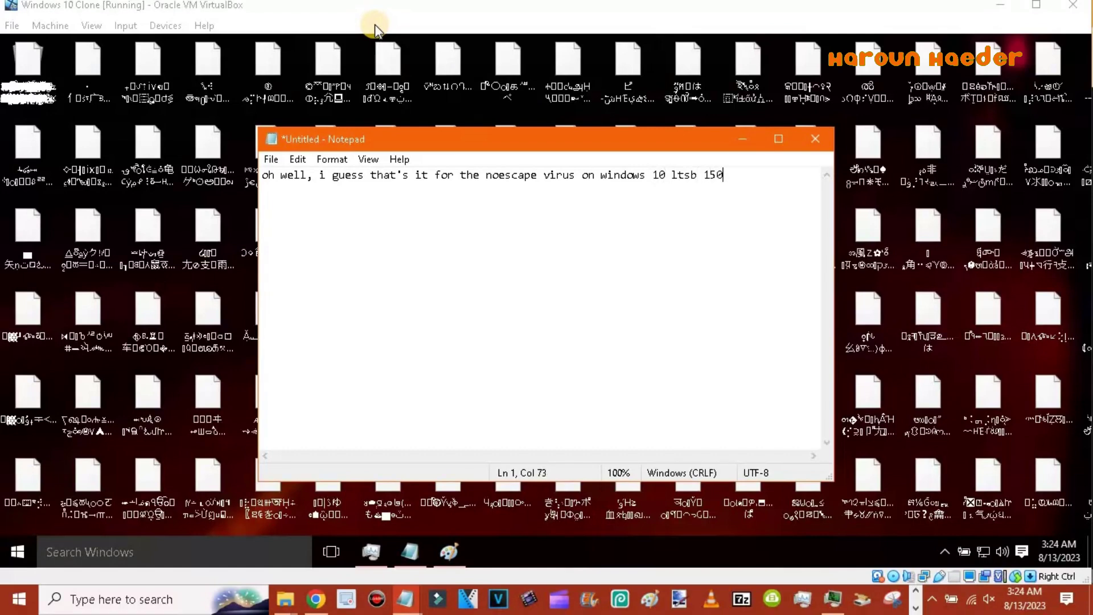
type(" so")
key("BackSpace")
key("BackSpace")
Add that it wouldn't blue screen or trigger date-specific payloads, ending 'thx for watching and take care'
type("i sadly can't get it to ")
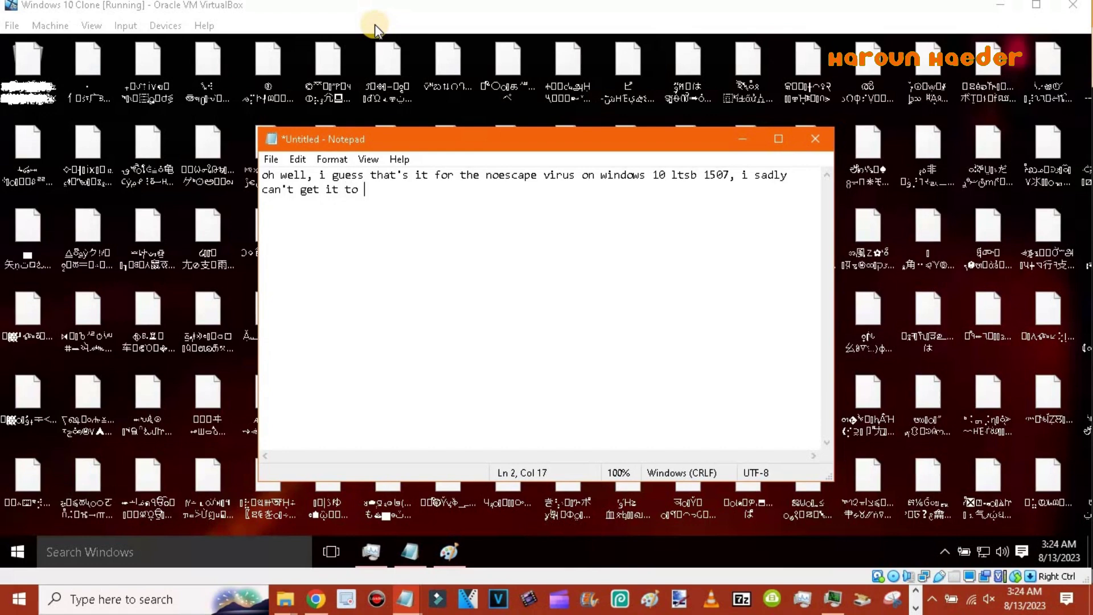
type("blue screen or even")
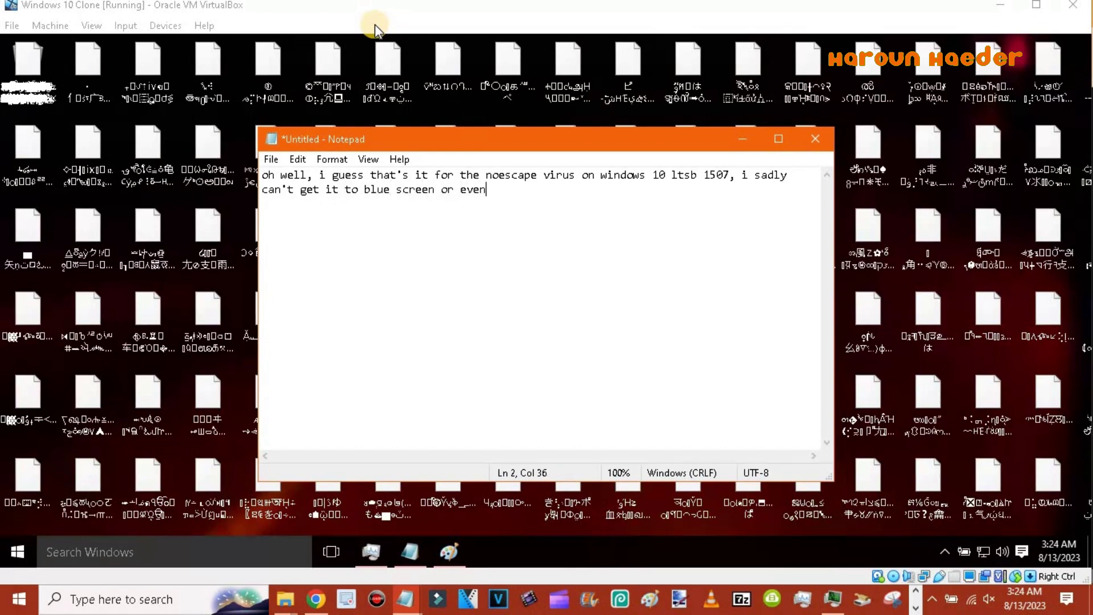
type(" have any other p")
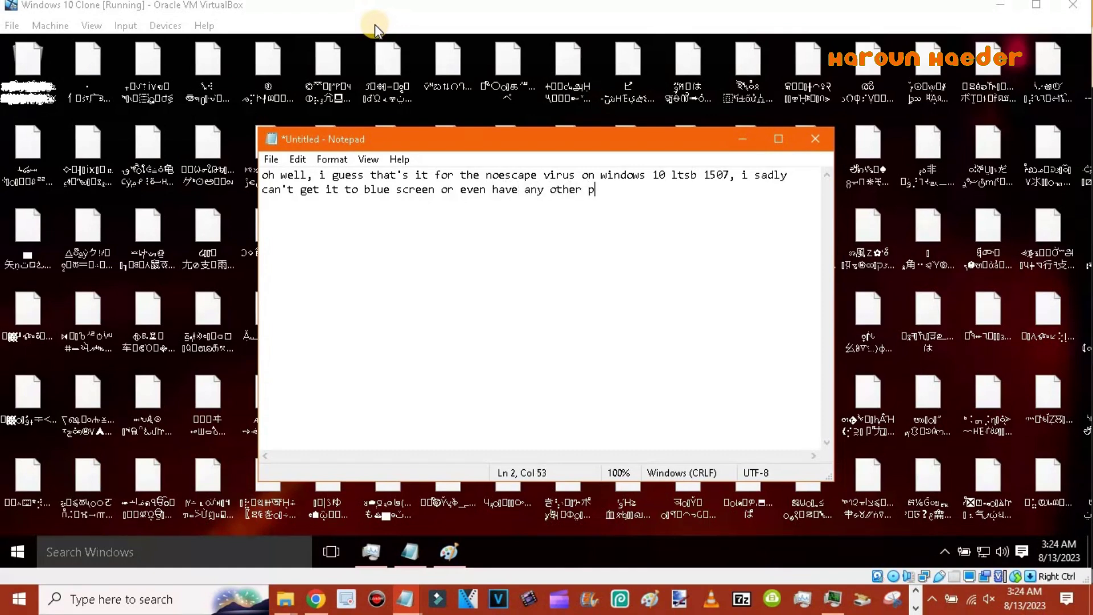
type("ayload activated :(")
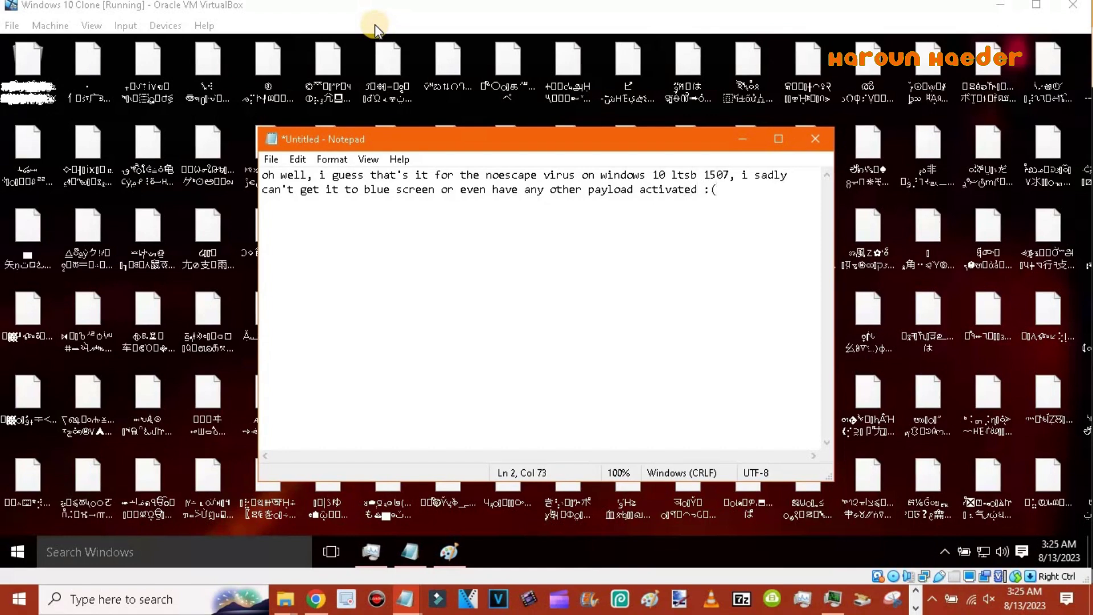
type(" but yeahrprised it works")
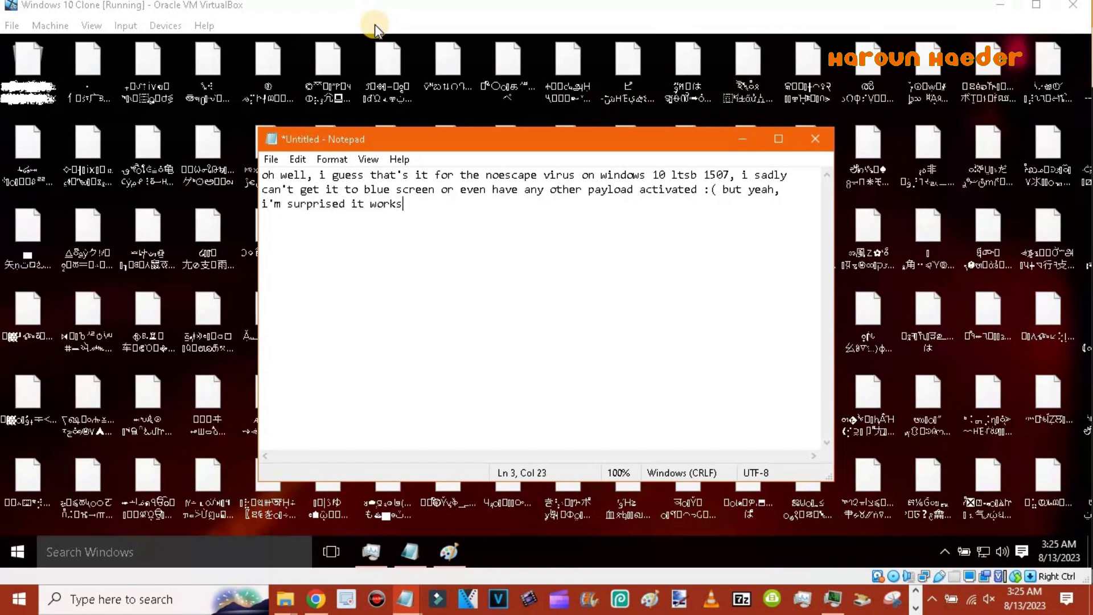
type(" in this build :")
type(") but i")
type(" ca'")
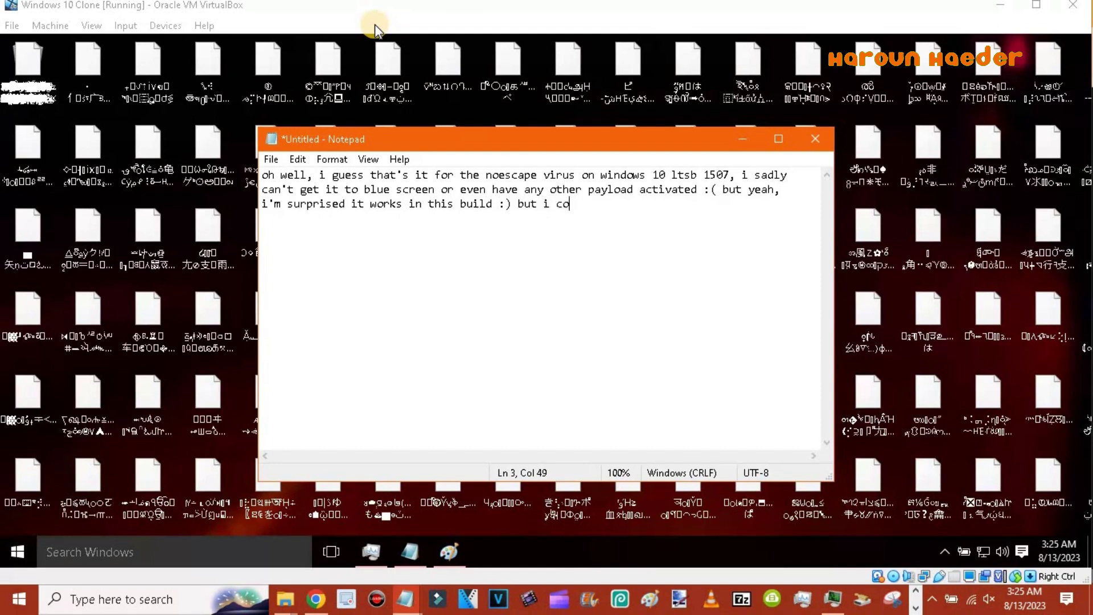
key("BackSpace")
key("BackSpace")
type("d")
type("n't get the date-")
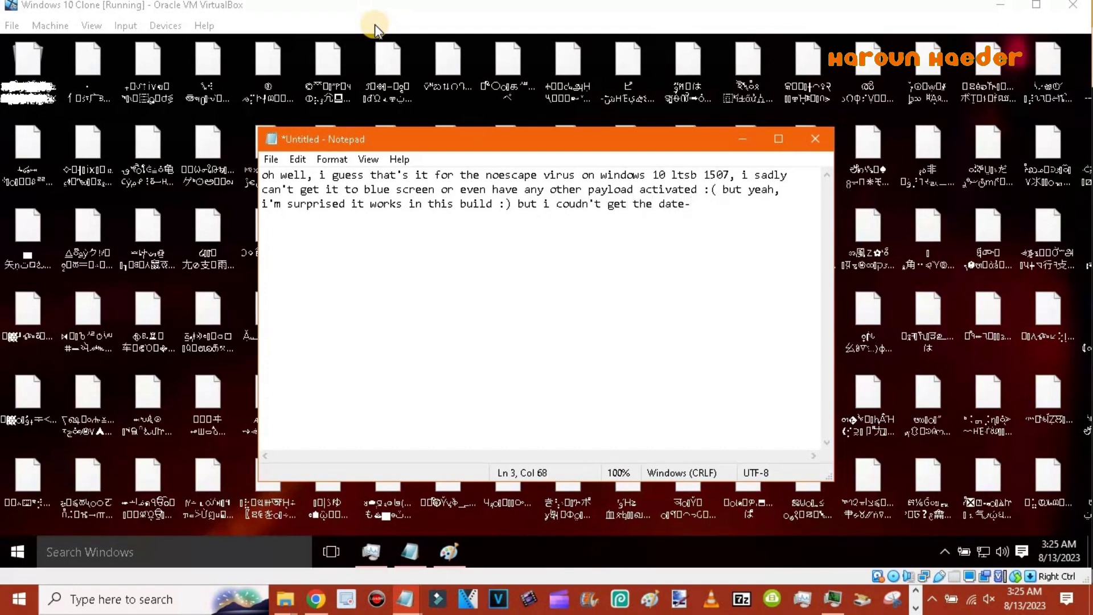
type("specific,payloadsso")
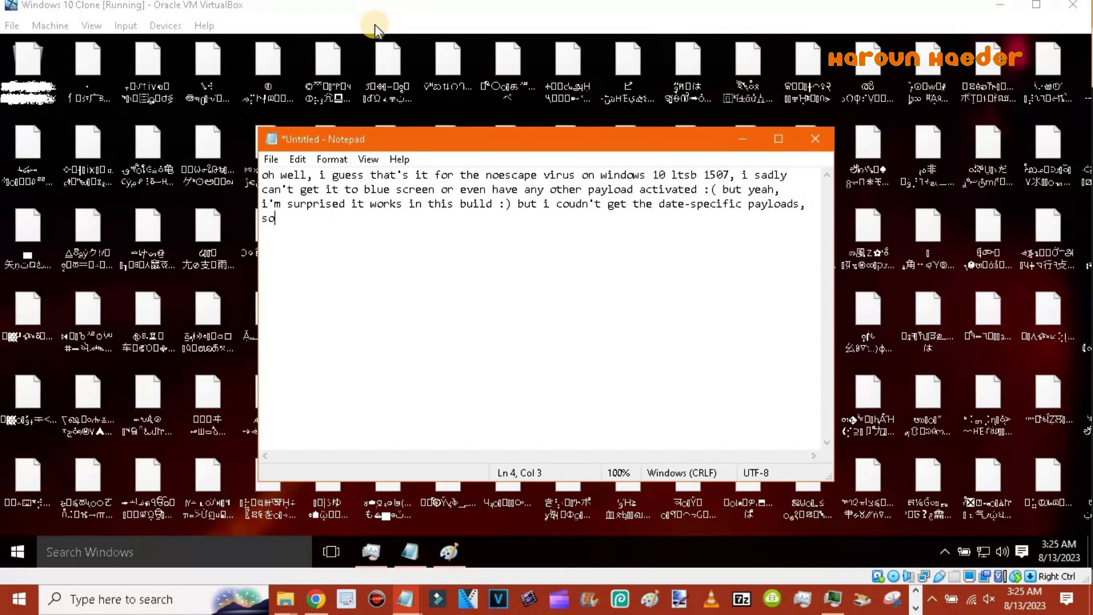
type(" thx for watching and take care")
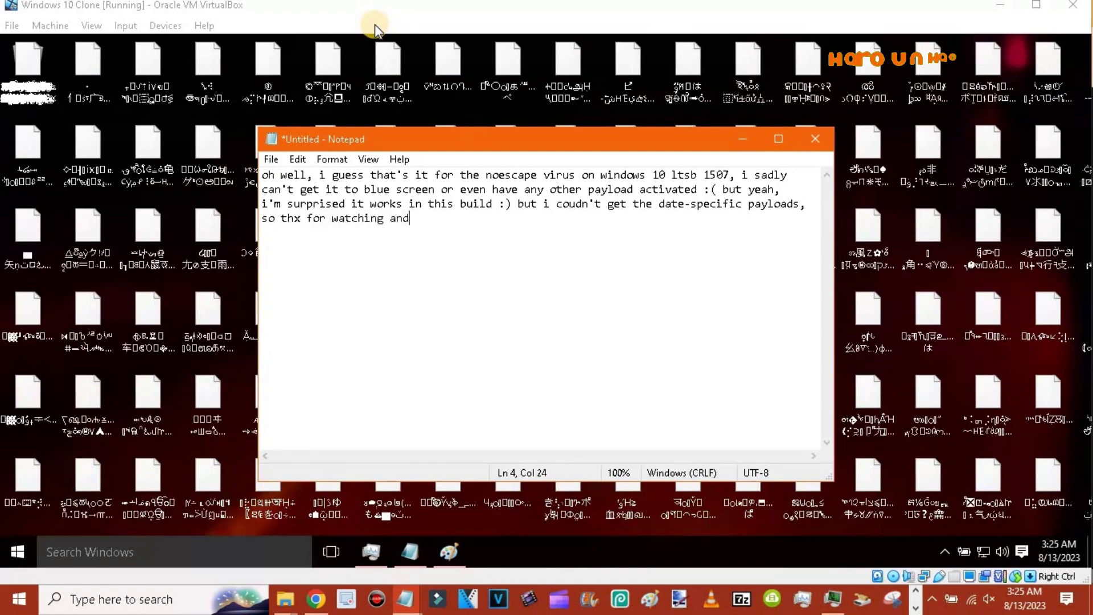